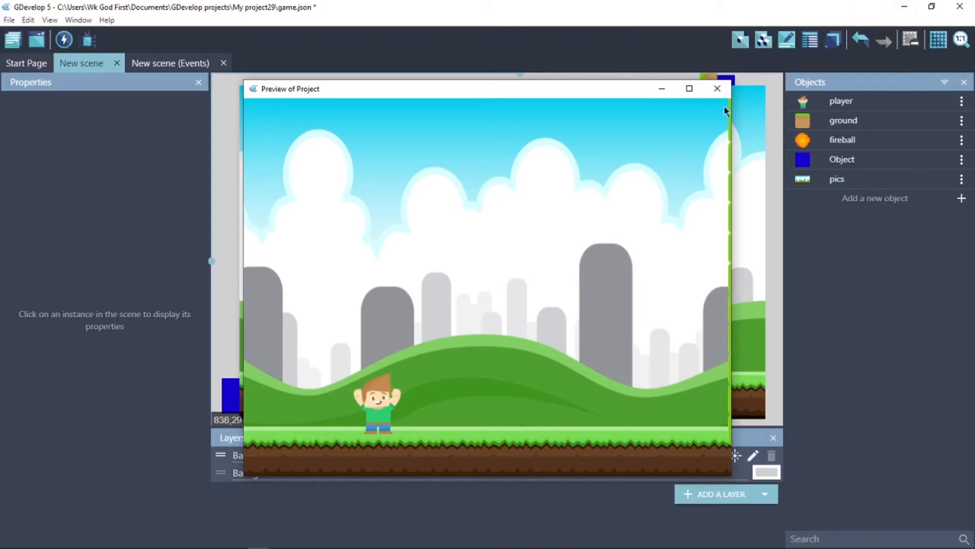
# - Close the game preview and inspect the two Object instances placed in the scene, the vertical wall and the ground strip
pyautogui.click(716, 90)
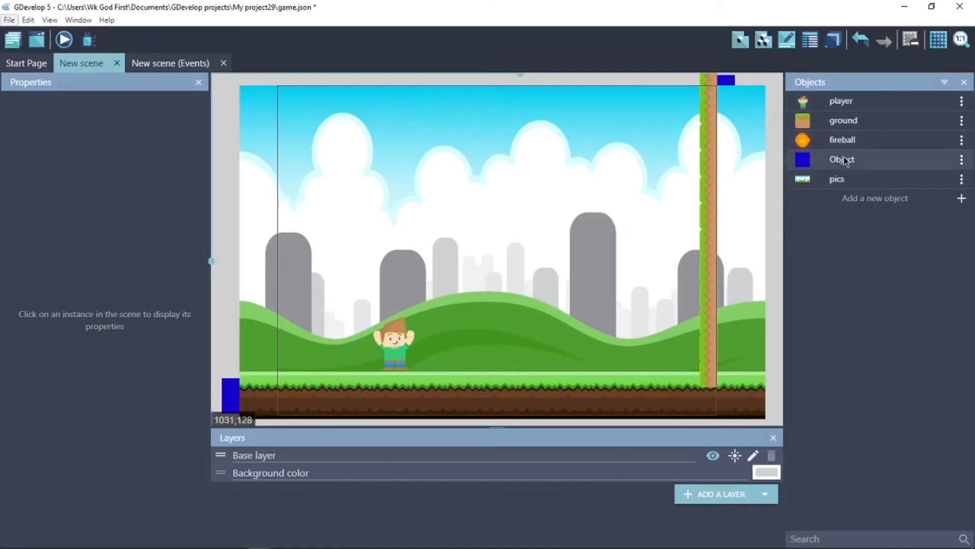
pyautogui.click(730, 87)
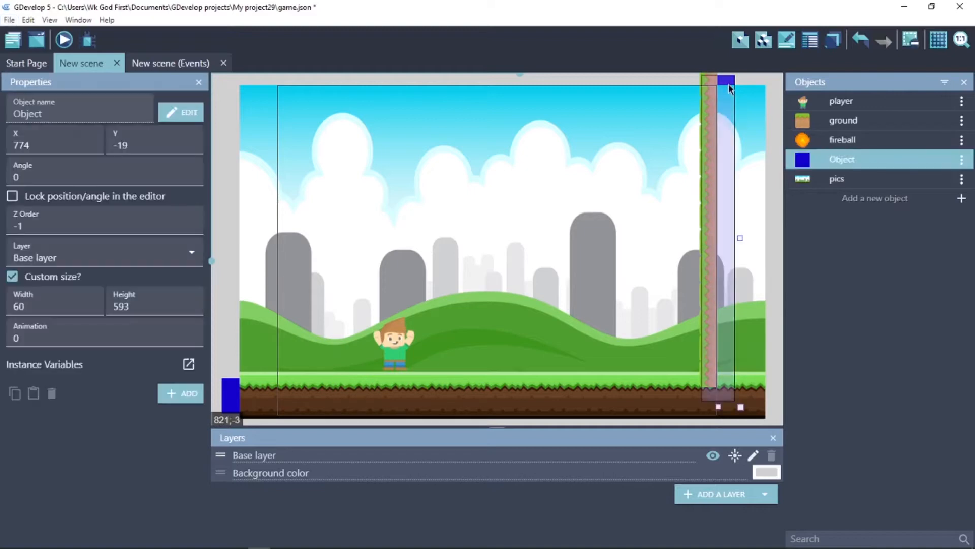
pyautogui.click(229, 391)
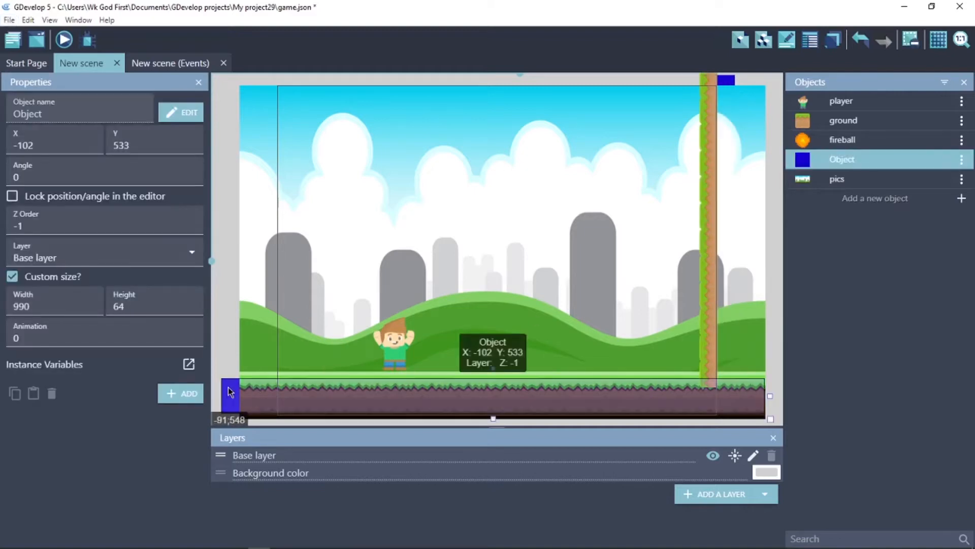
pyautogui.click(150, 64)
pyautogui.click(87, 62)
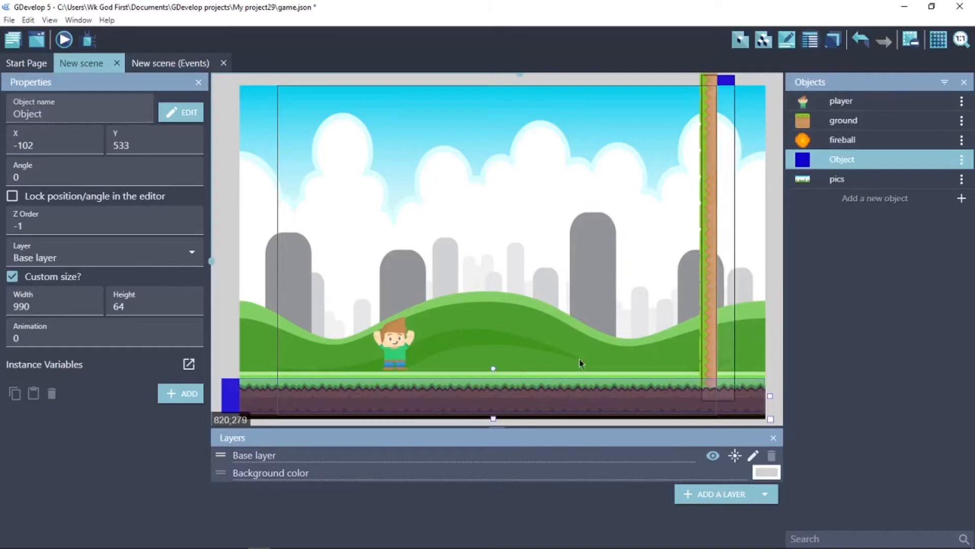
pyautogui.click(443, 199)
# - Switch to File Explorer and browse the sprite images in the Game Tools folder
pyautogui.press('alt')
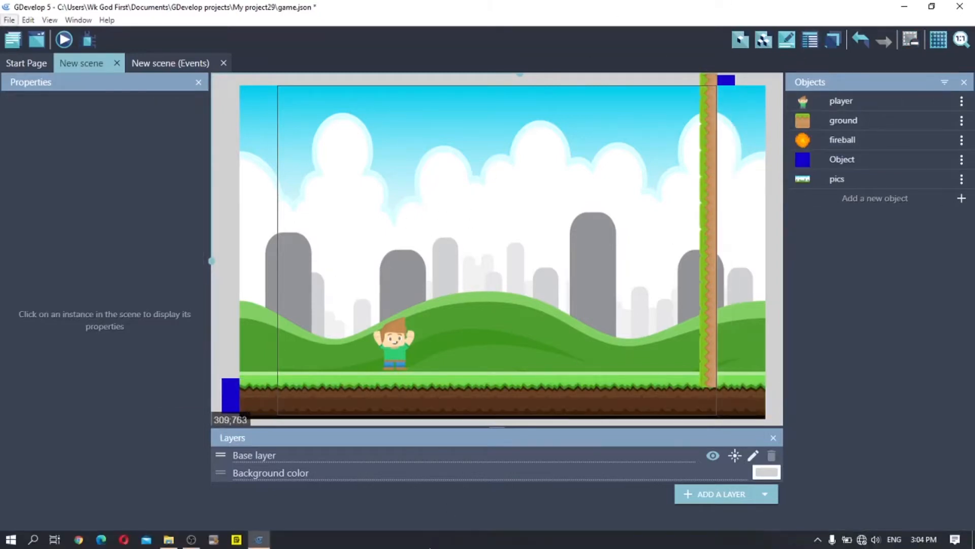
pyautogui.click(169, 539)
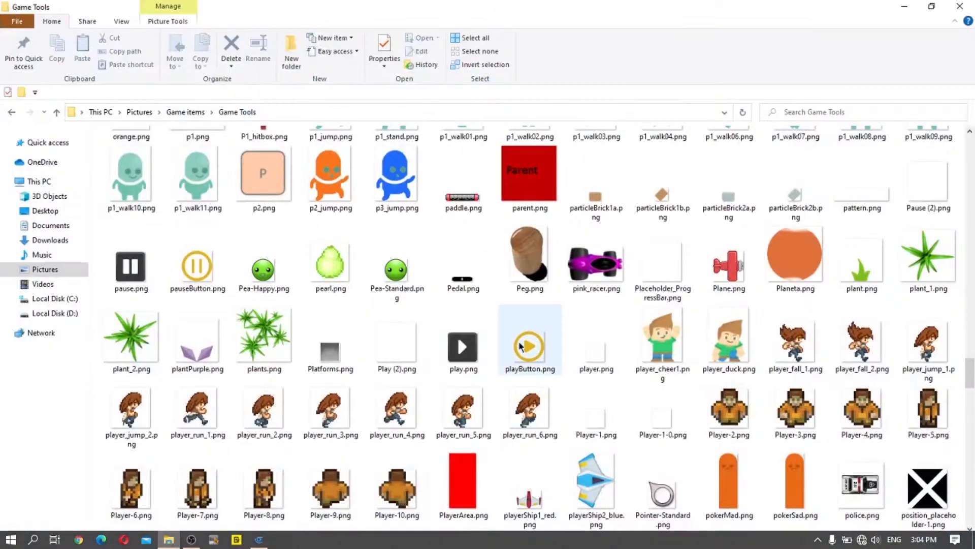
pyautogui.scroll(-5, 843, 355)
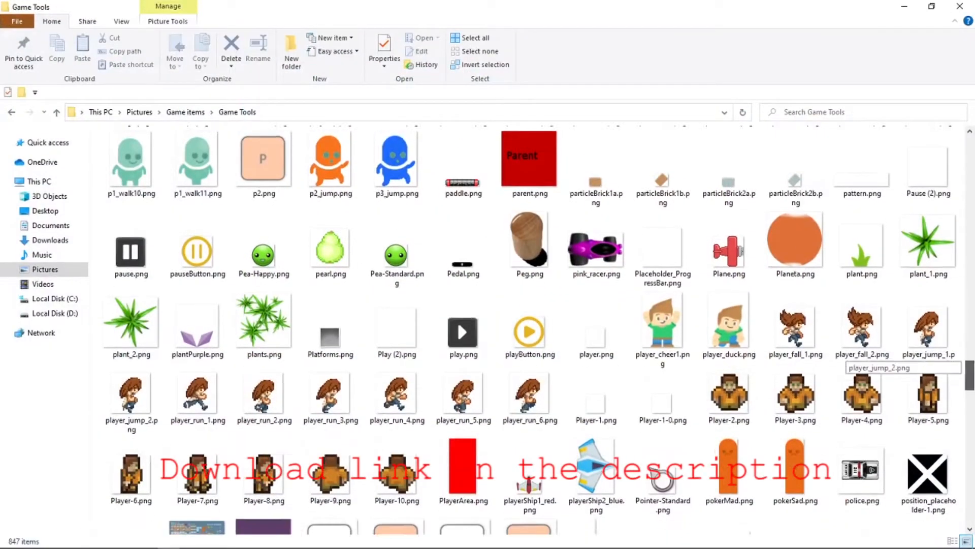
pyautogui.scroll(10, 926, 360)
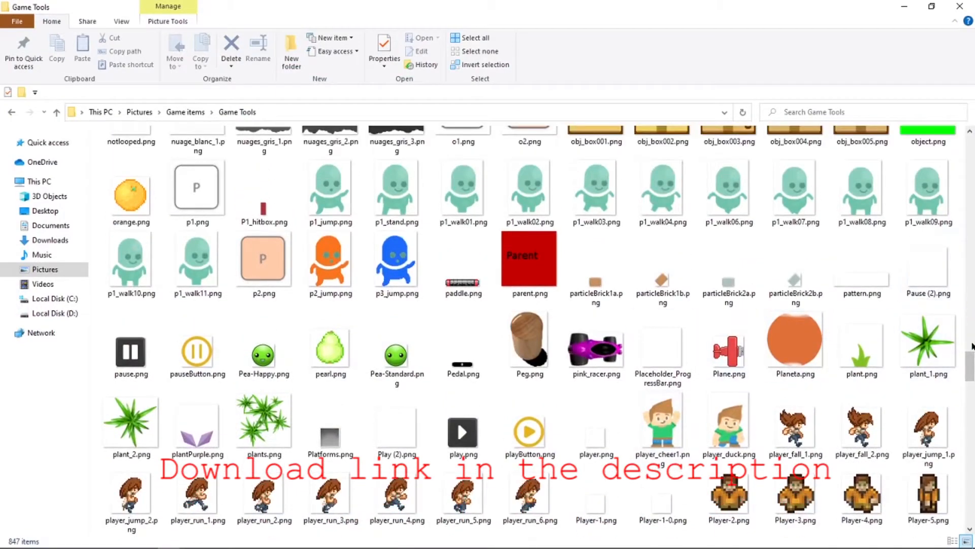
pyautogui.scroll(15, 971, 362)
pyautogui.scroll(-15, 972, 362)
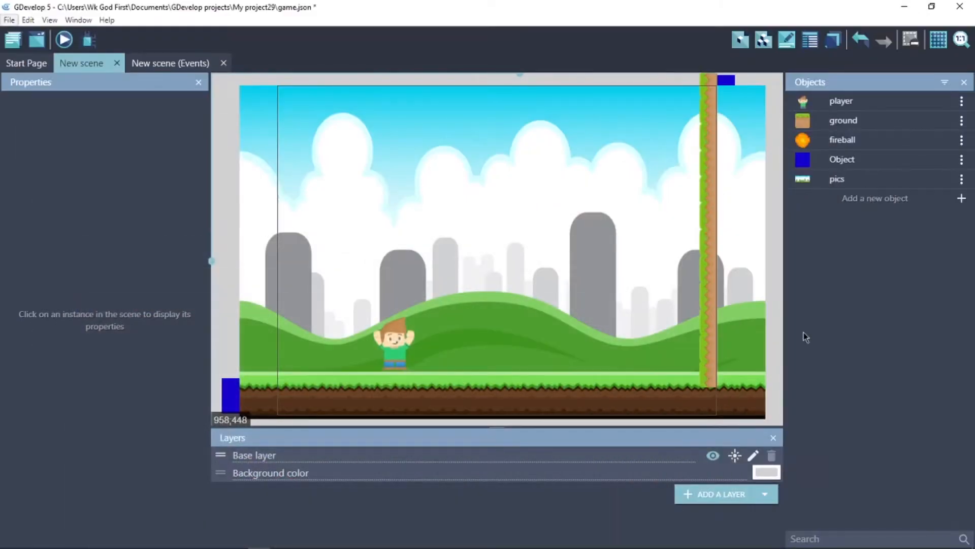
# - Add the Platformer character behavior to the player object and apply it
pyautogui.doubleClick(834, 100)
pyautogui.click(632, 197)
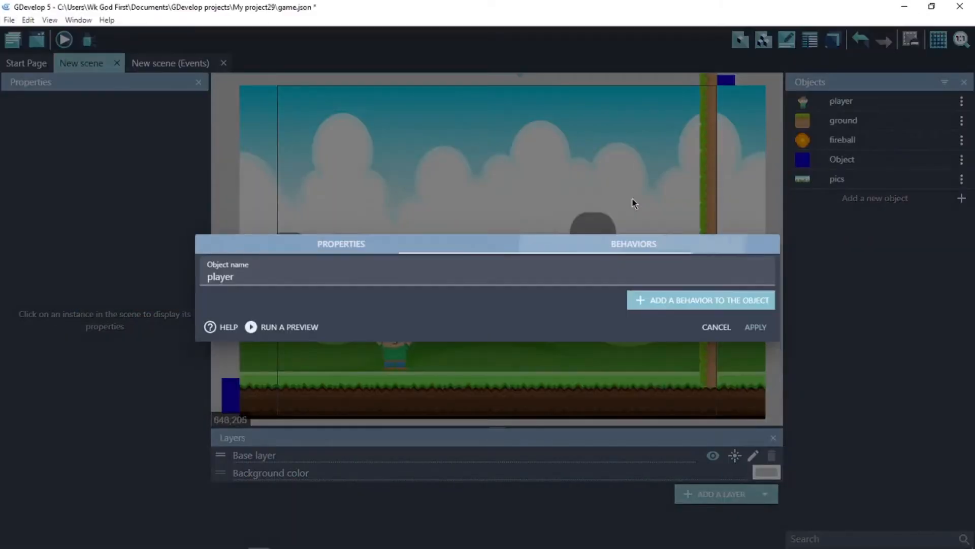
pyautogui.click(675, 298)
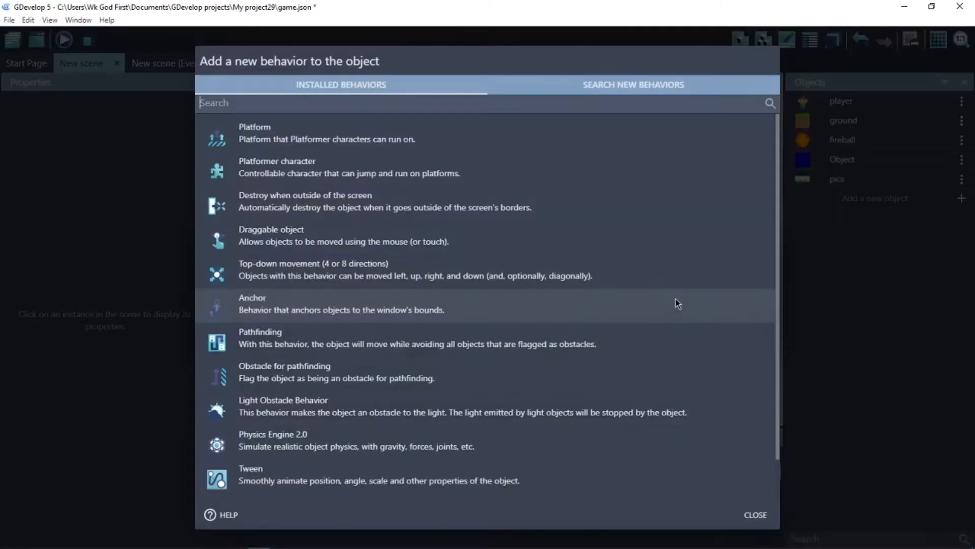
pyautogui.click(325, 161)
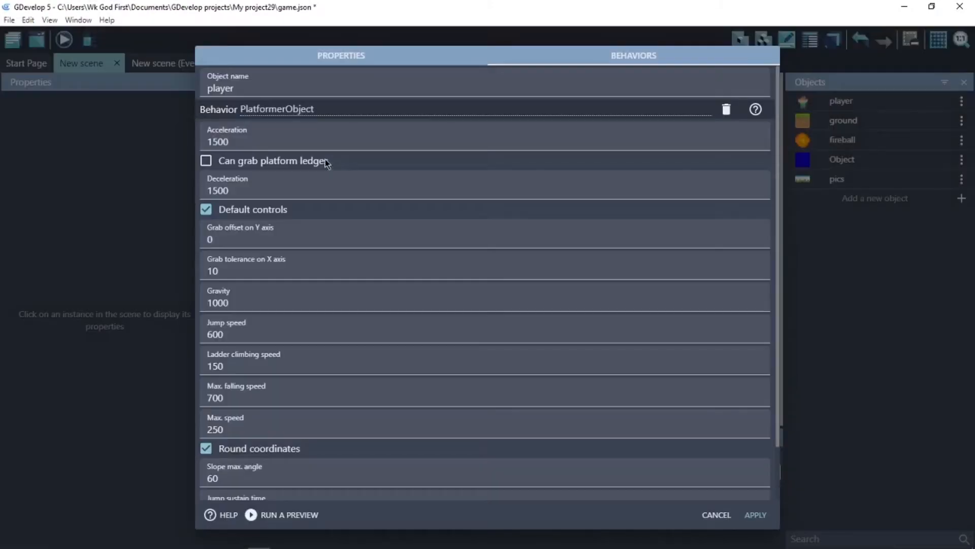
pyautogui.click(756, 514)
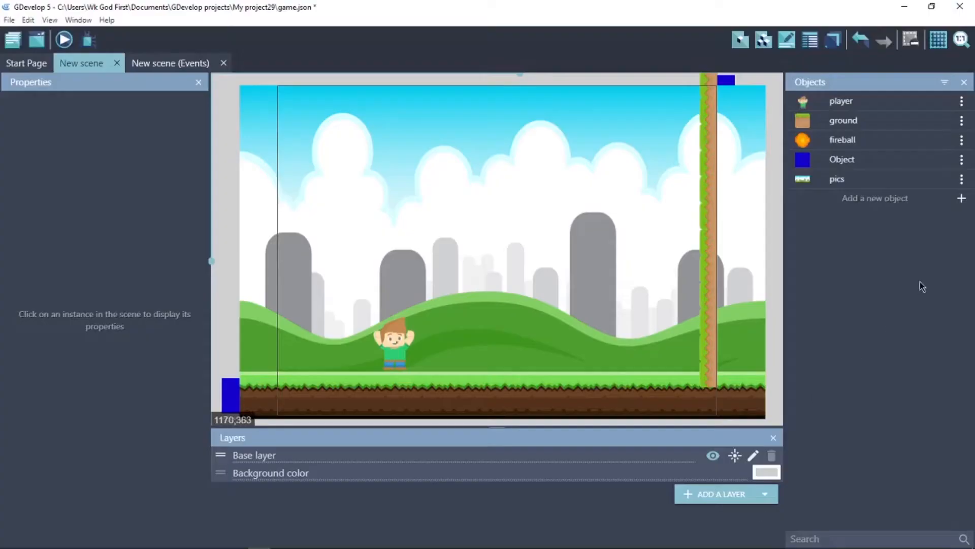
# - Add the Platform behavior to the blue object named Object and apply it
pyautogui.doubleClick(855, 155)
pyautogui.click(854, 155)
pyautogui.doubleClick(832, 161)
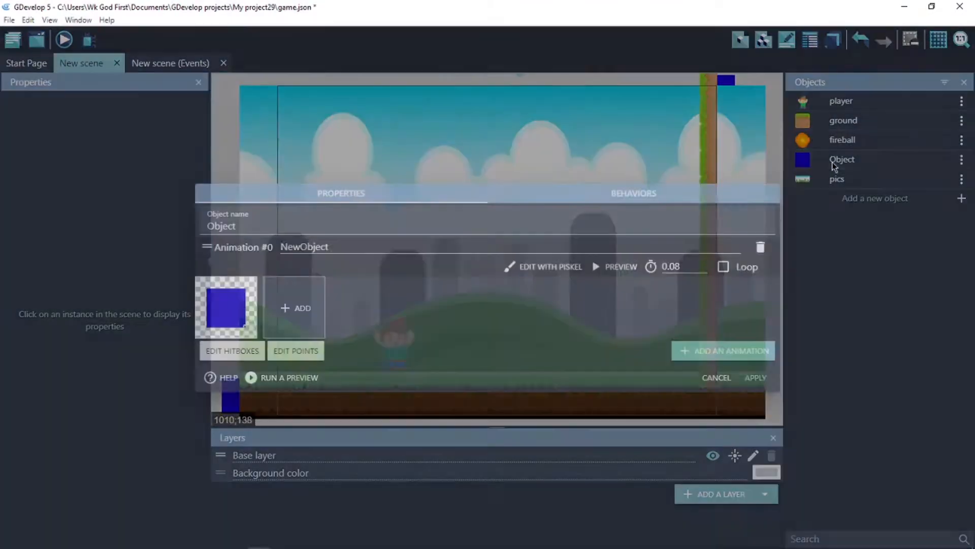
pyautogui.click(641, 198)
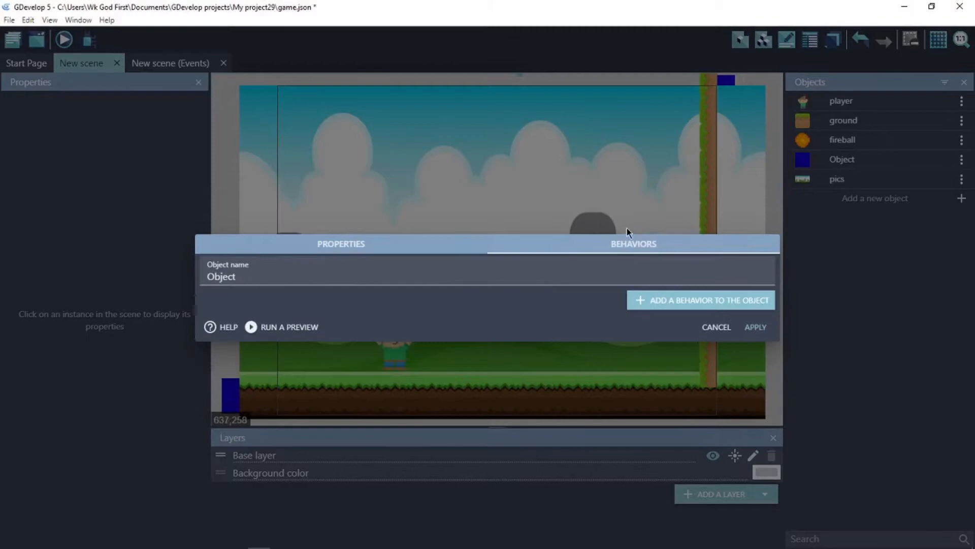
pyautogui.click(663, 300)
pyautogui.click(484, 141)
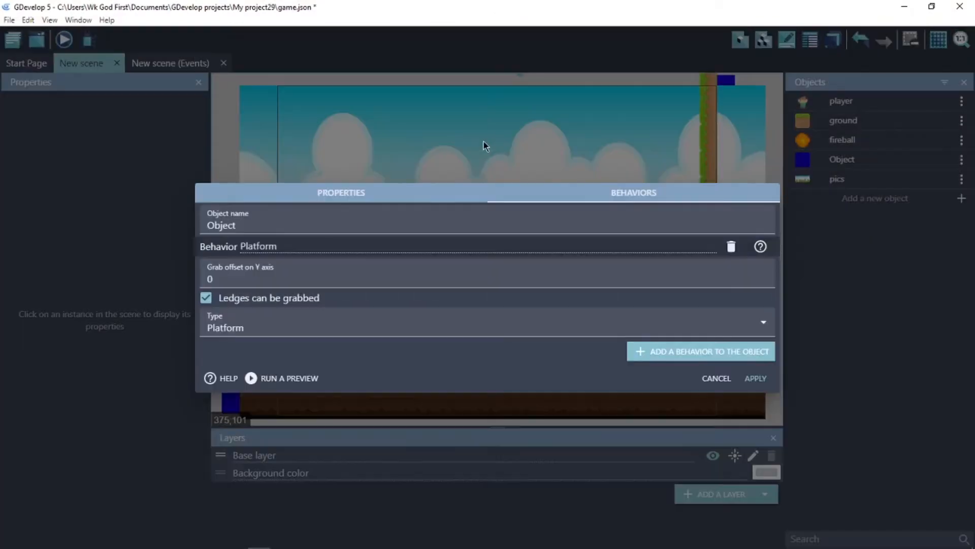
pyautogui.click(757, 378)
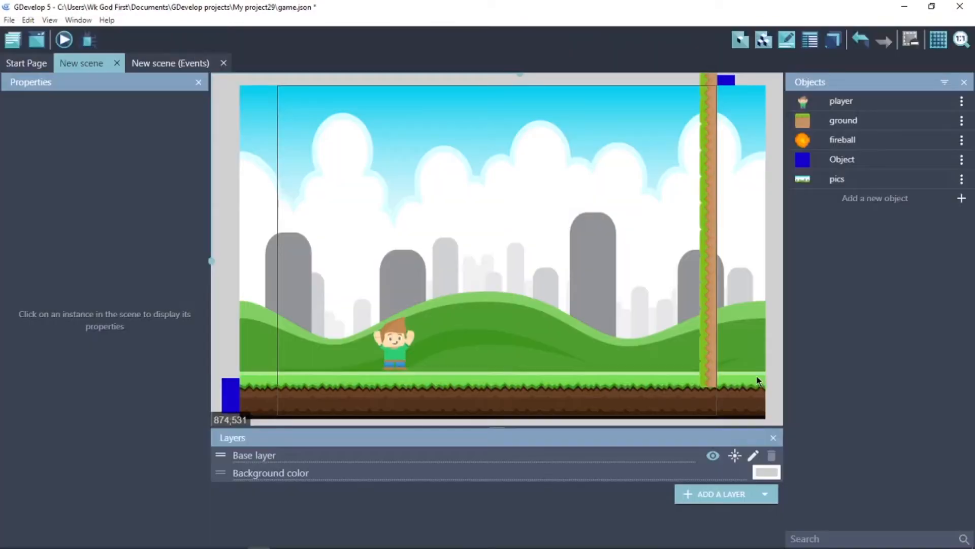
# - Add the Physics Engine 2.0 behavior to the blue object named Object and set its type to Static
pyautogui.doubleClick(816, 163)
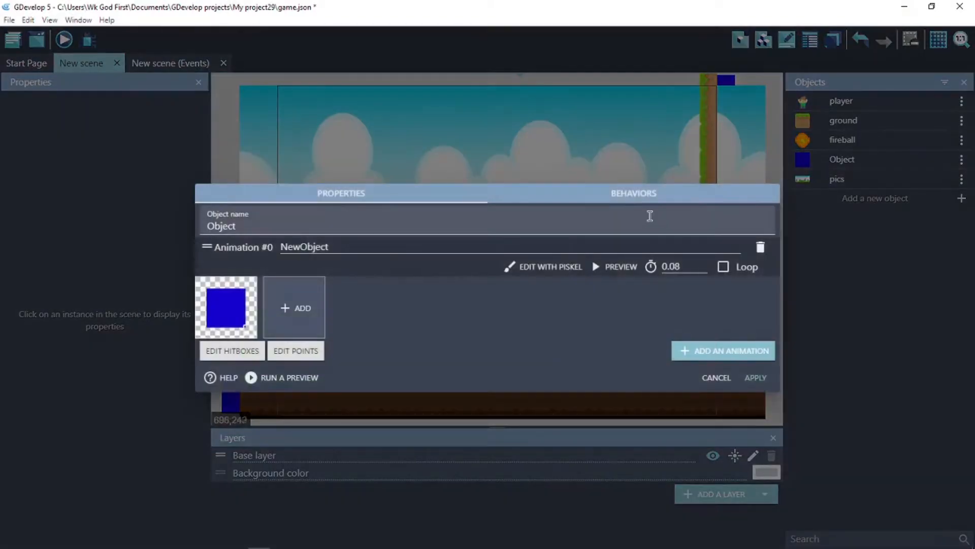
pyautogui.click(628, 196)
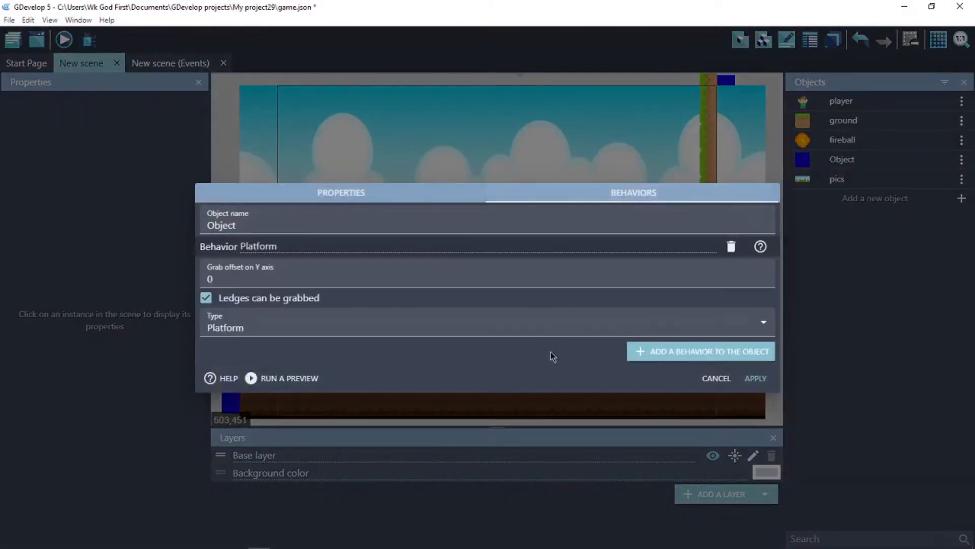
pyautogui.click(675, 351)
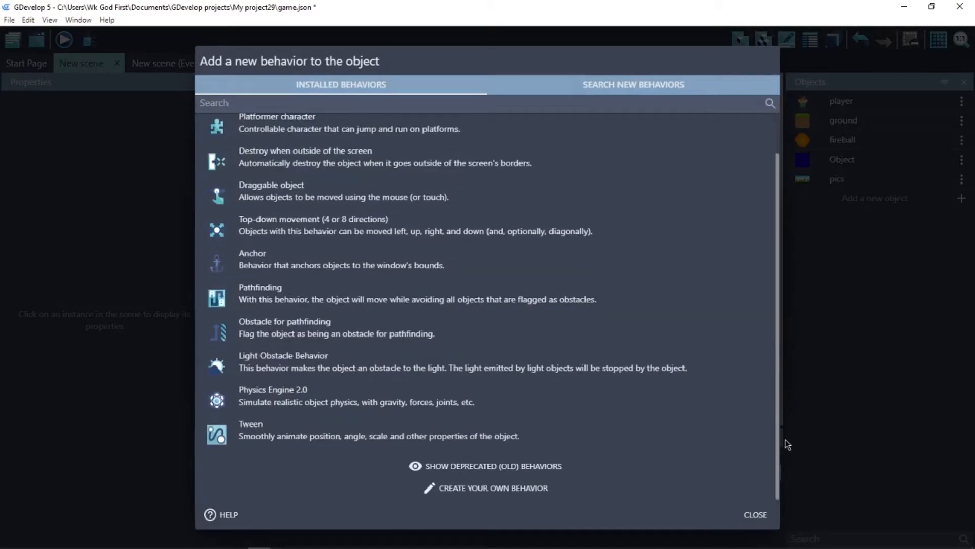
pyautogui.scroll(-1, 725, 443)
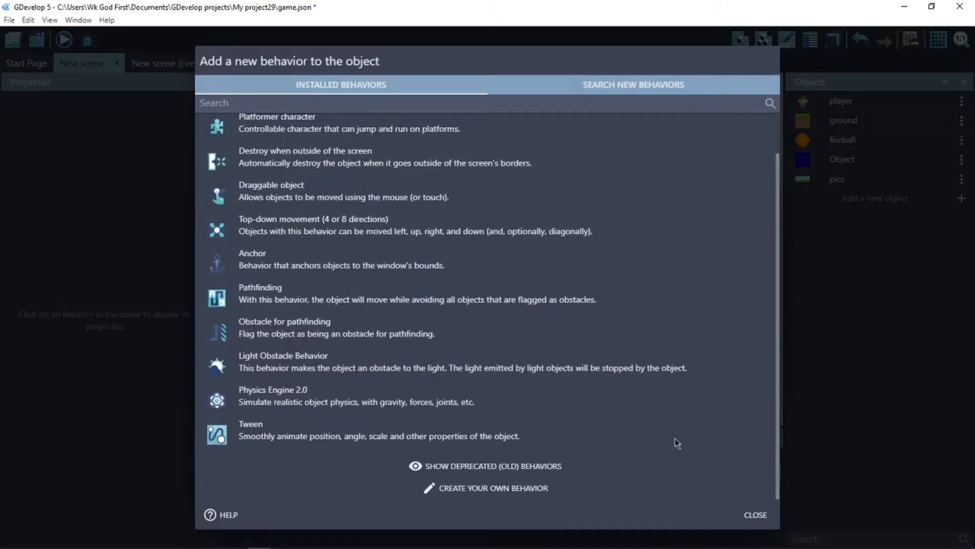
pyautogui.click(357, 394)
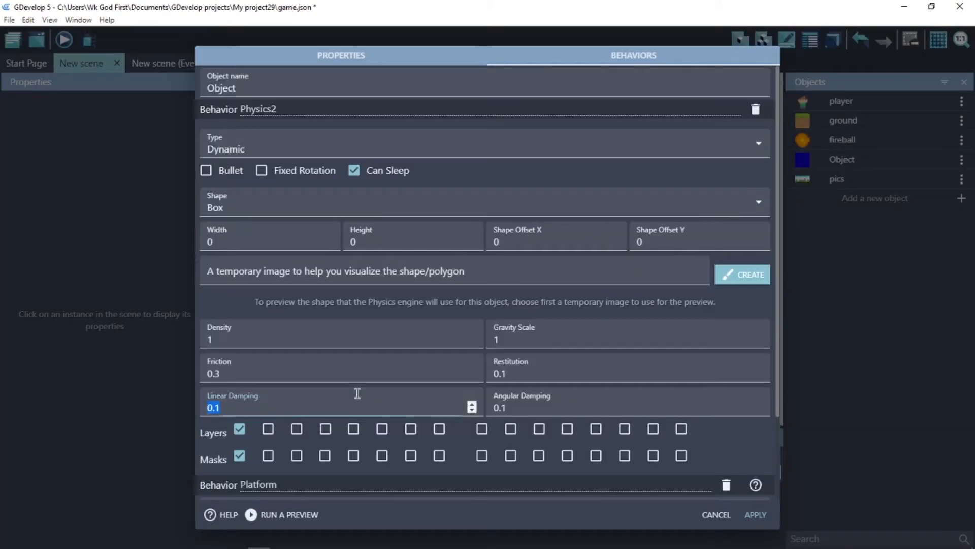
pyautogui.click(241, 148)
pyautogui.click(240, 175)
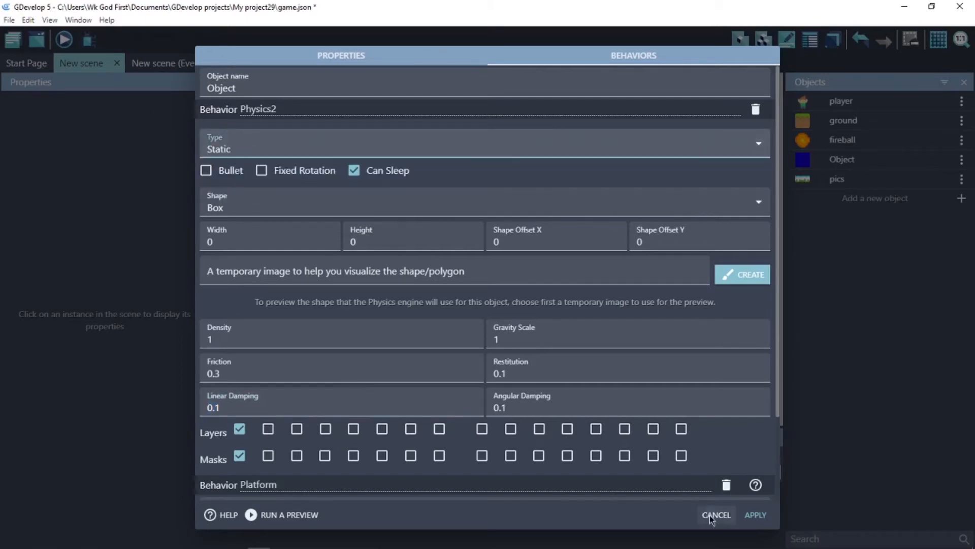
pyautogui.click(754, 515)
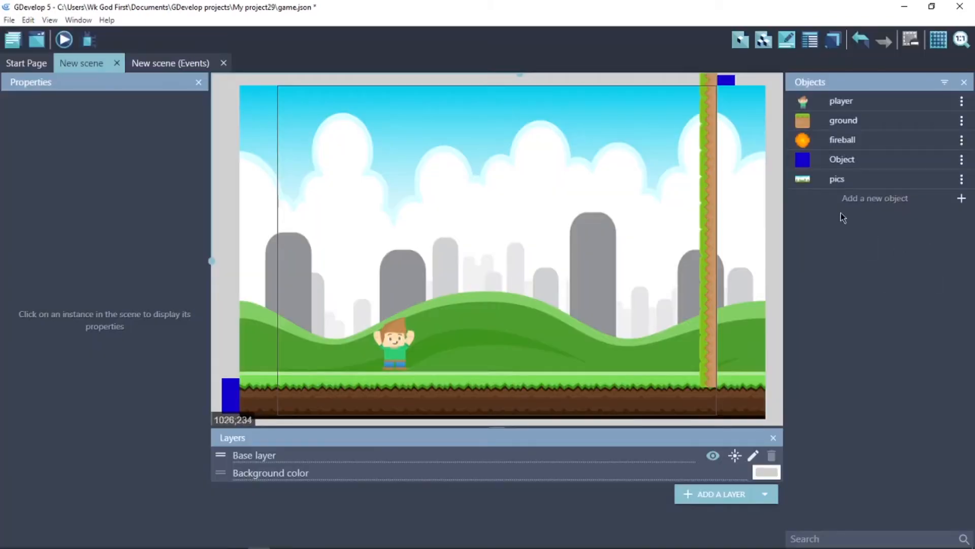
# - Add the Physics Engine 2.0 behavior to the fireball object
pyautogui.doubleClick(886, 140)
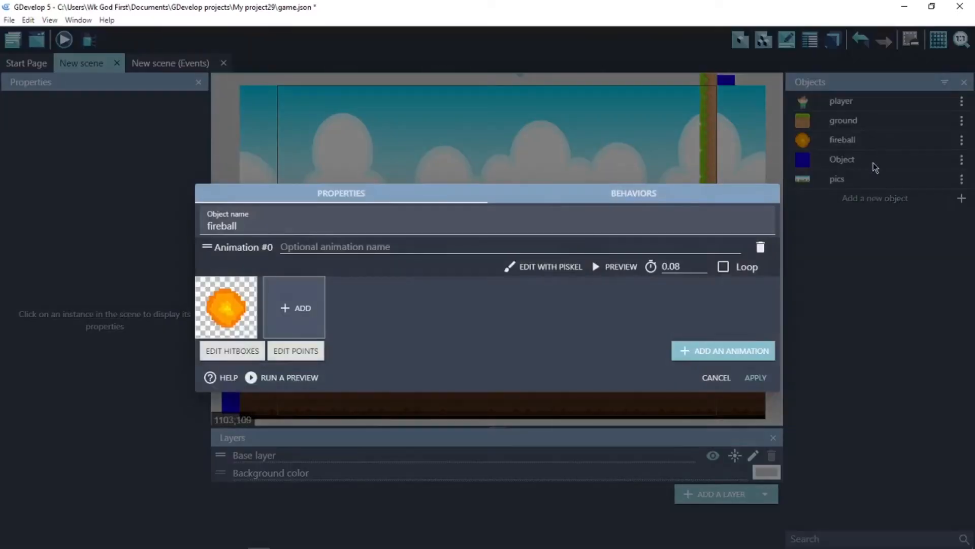
pyautogui.click(641, 198)
pyautogui.click(666, 305)
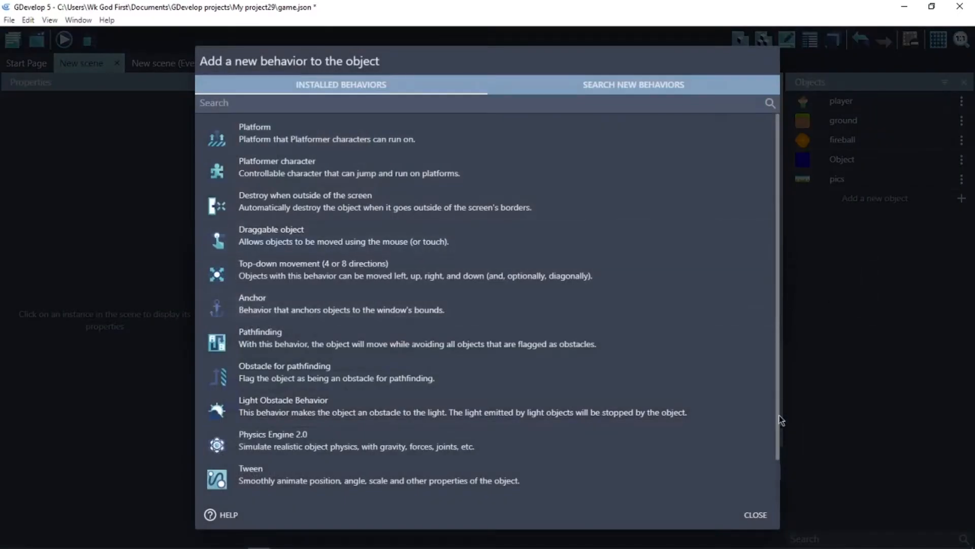
pyautogui.click(399, 453)
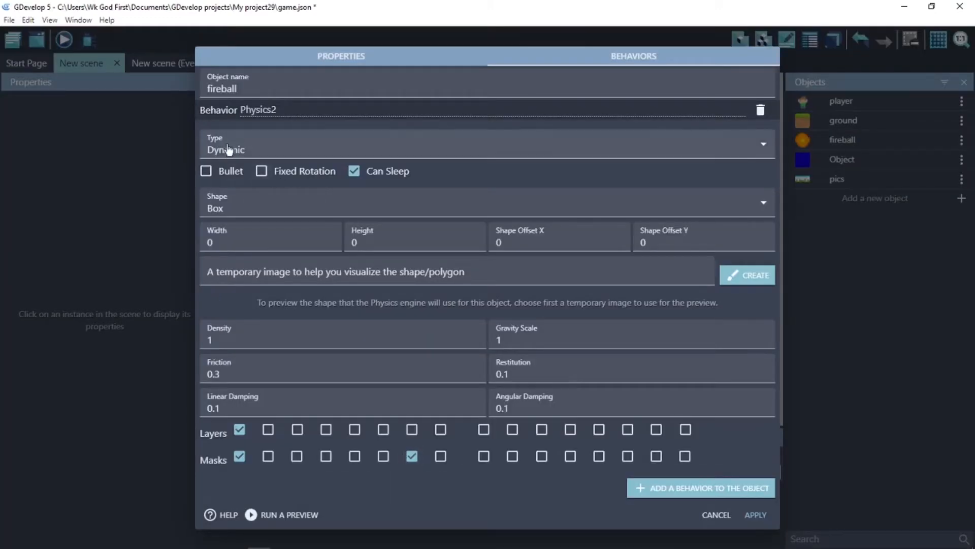
# - Enable Bullet and set the shape to Circle in the fireball's physics behavior
pyautogui.click(207, 172)
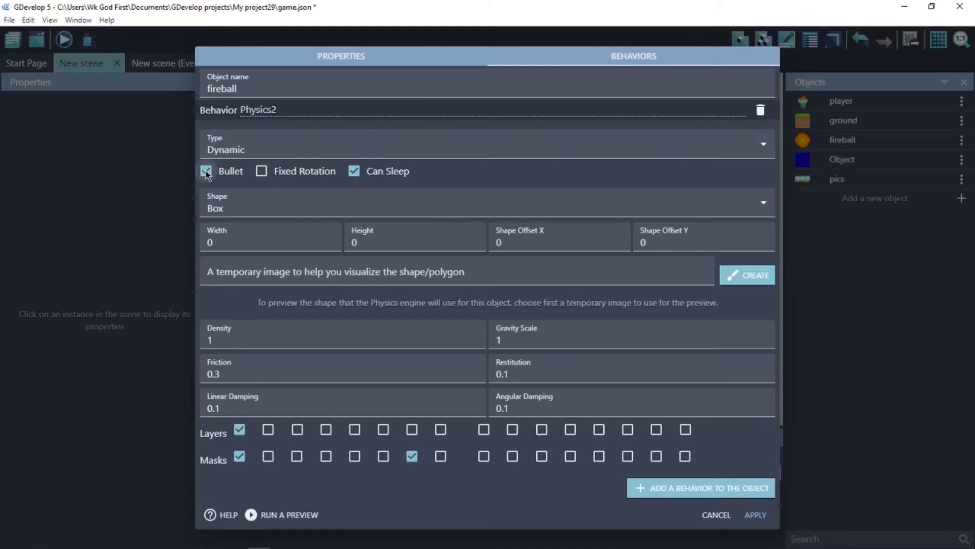
pyautogui.click(236, 217)
pyautogui.click(240, 237)
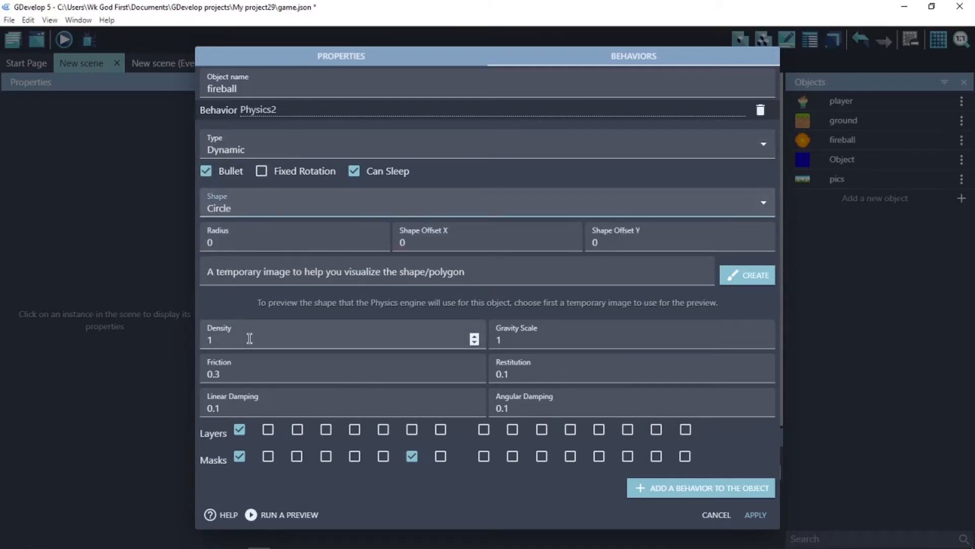
# - Try a friction of 5 in the fireball's physics behavior and restore it to 0.3
pyautogui.click(232, 338)
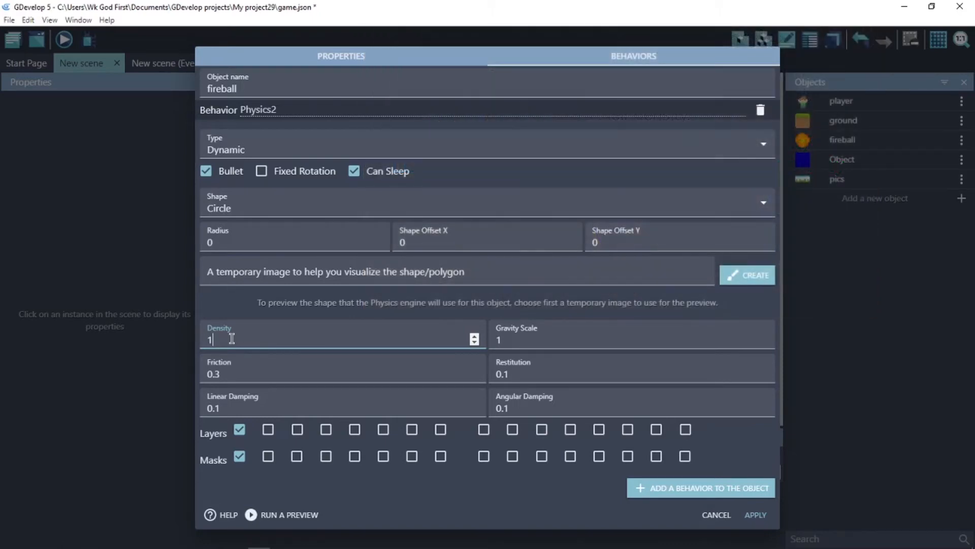
pyautogui.click(244, 381)
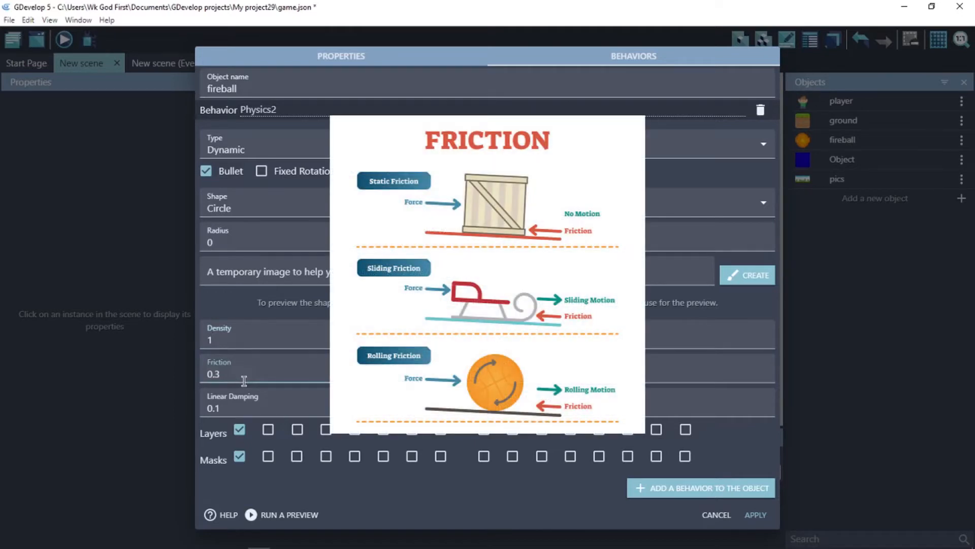
pyautogui.press('BackSpace')
pyautogui.press('BackSpace')
pyautogui.write('5')
pyautogui.press('BackSpace')
pyautogui.press('BackSpace')
pyautogui.write('5')
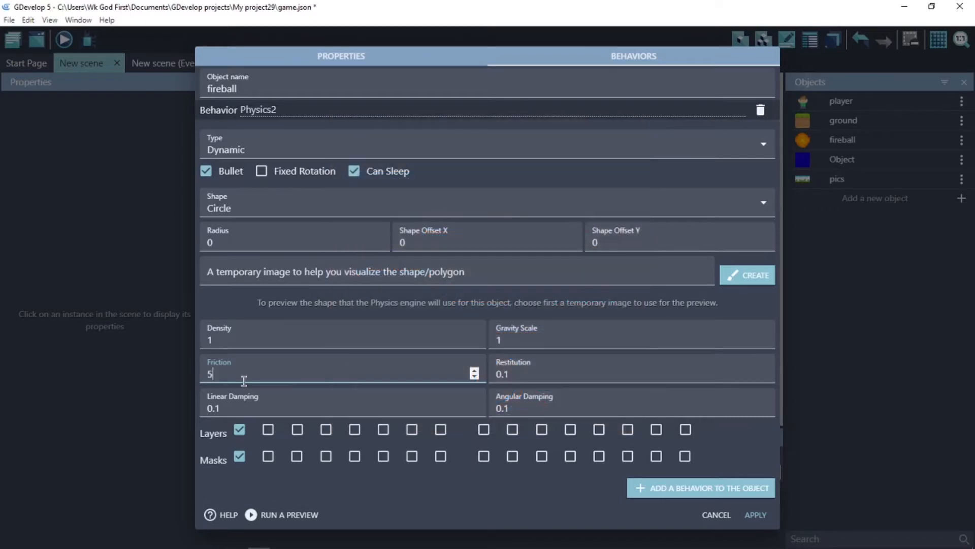
pyautogui.press('BackSpace')
pyautogui.write('0.3')
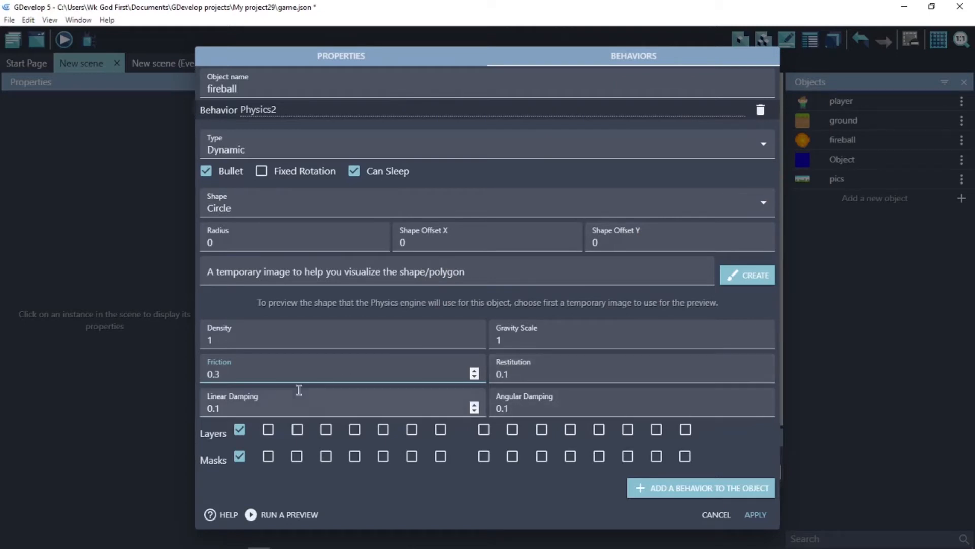
# - Set the fireball's linear damping to 1.5 and its restitution to 1
pyautogui.click(251, 409)
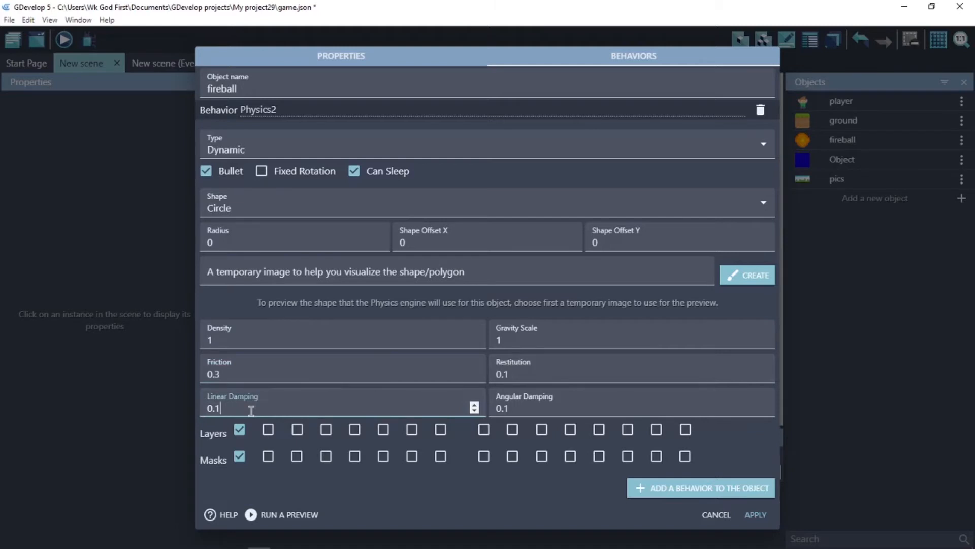
pyautogui.press('BackSpace')
pyautogui.press('BackSpace')
pyautogui.press('BackSpace')
pyautogui.write('1.5')
pyautogui.click(524, 372)
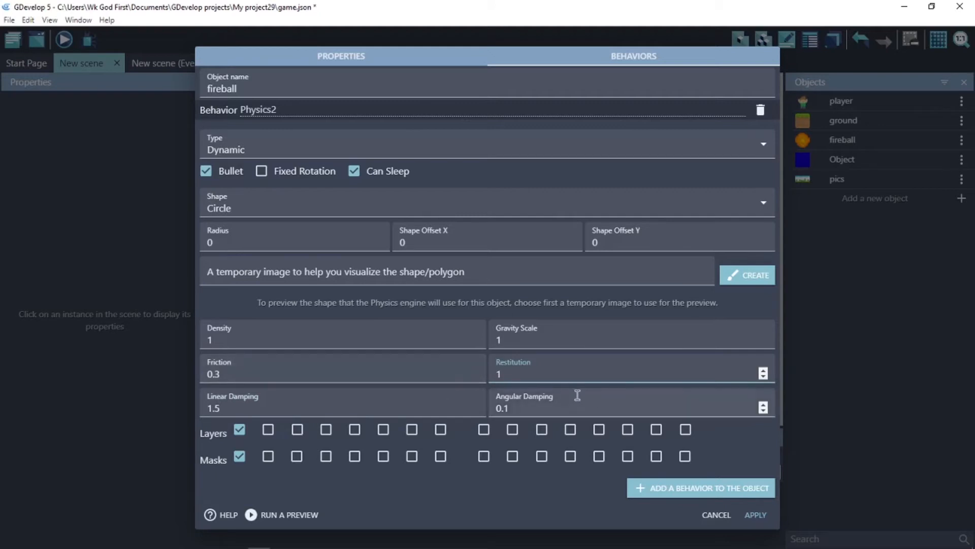
# - Apply the edited physics behavior settings to the fireball
pyautogui.click(755, 514)
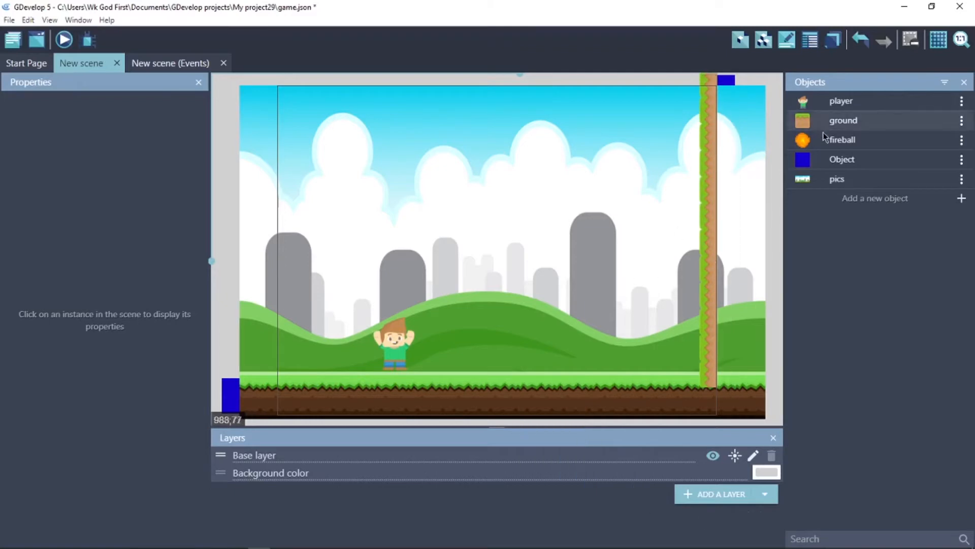
# - Review the Physics2 and Platform behavior settings of the blue Object
pyautogui.doubleClick(834, 162)
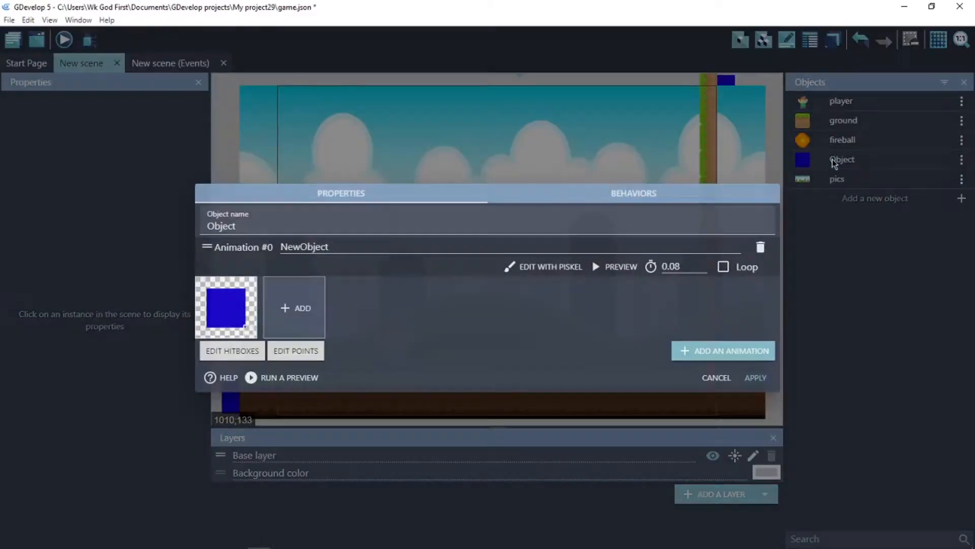
pyautogui.click(660, 194)
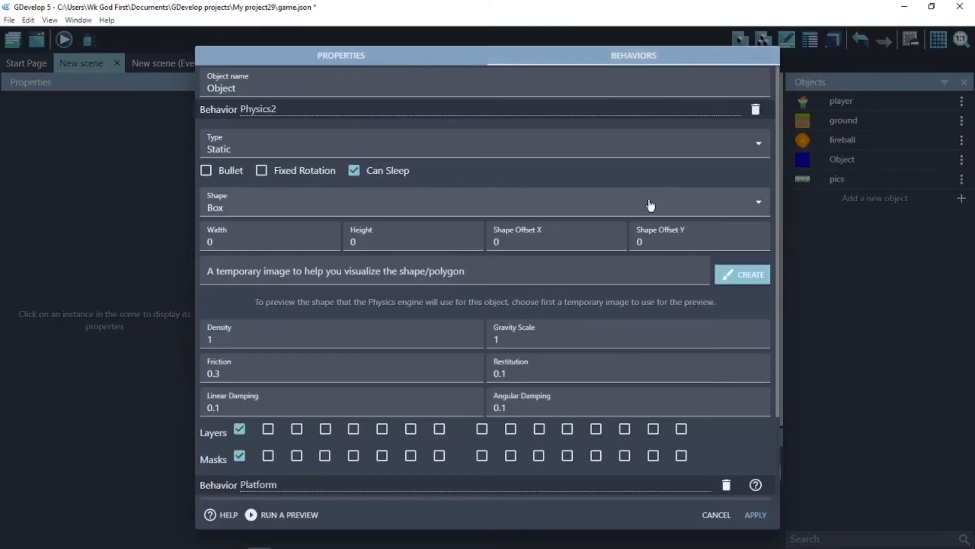
pyautogui.moveTo(777, 248); pyautogui.dragTo(776, 424)
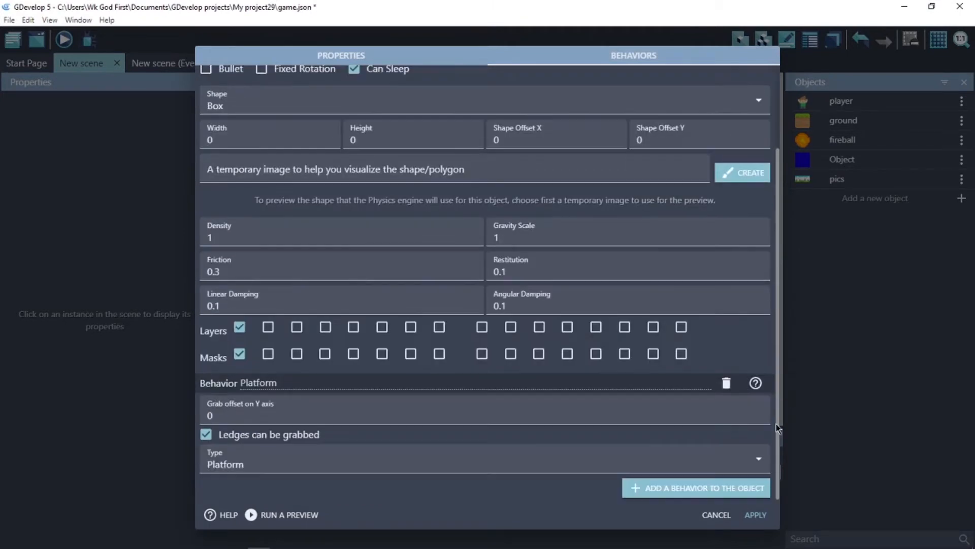
pyautogui.click(840, 272)
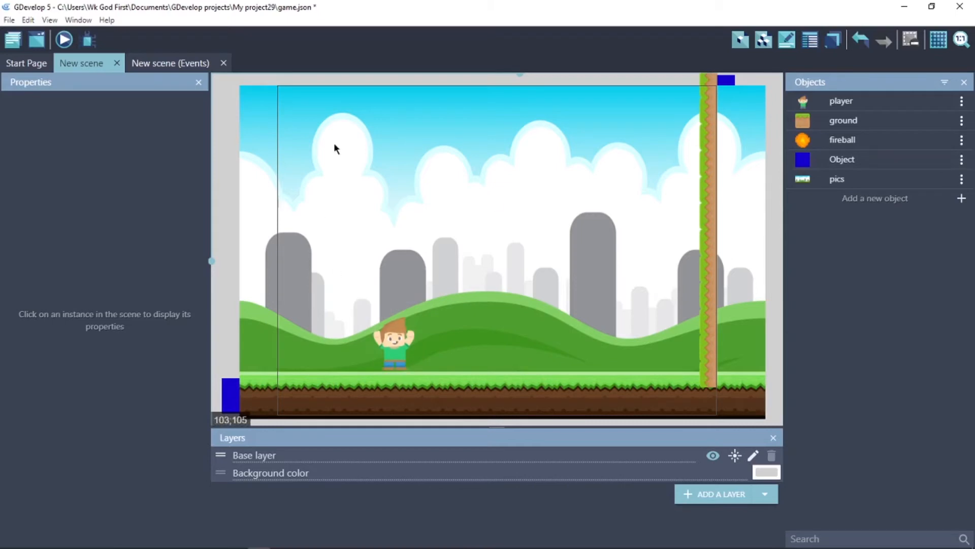
# - Add a new event to the scene's events with a Key pressed condition for the k key
pyautogui.click(164, 71)
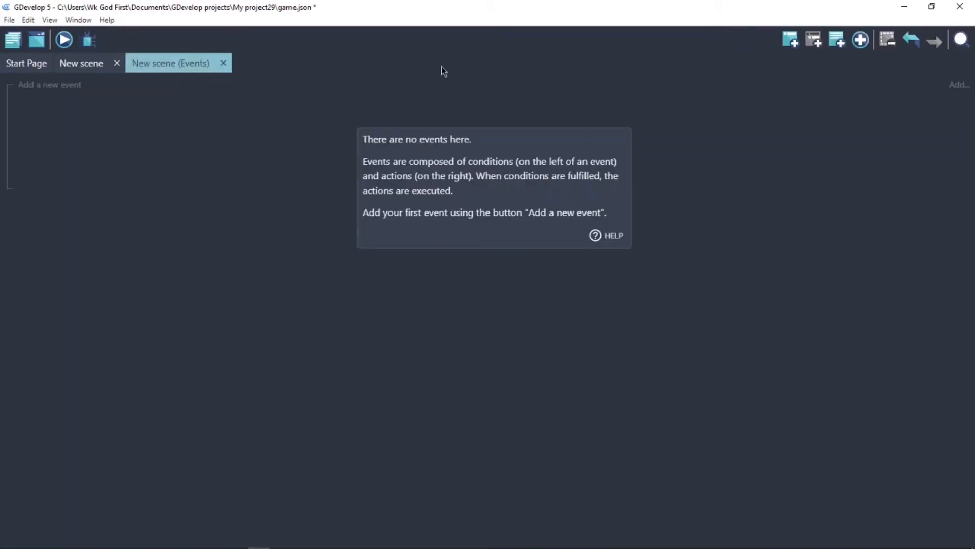
pyautogui.click(794, 43)
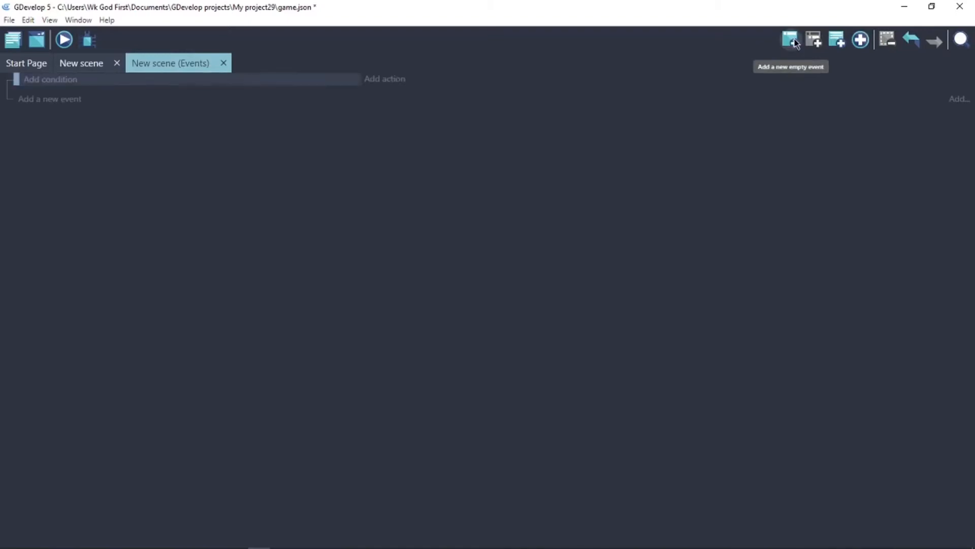
pyautogui.click(40, 80)
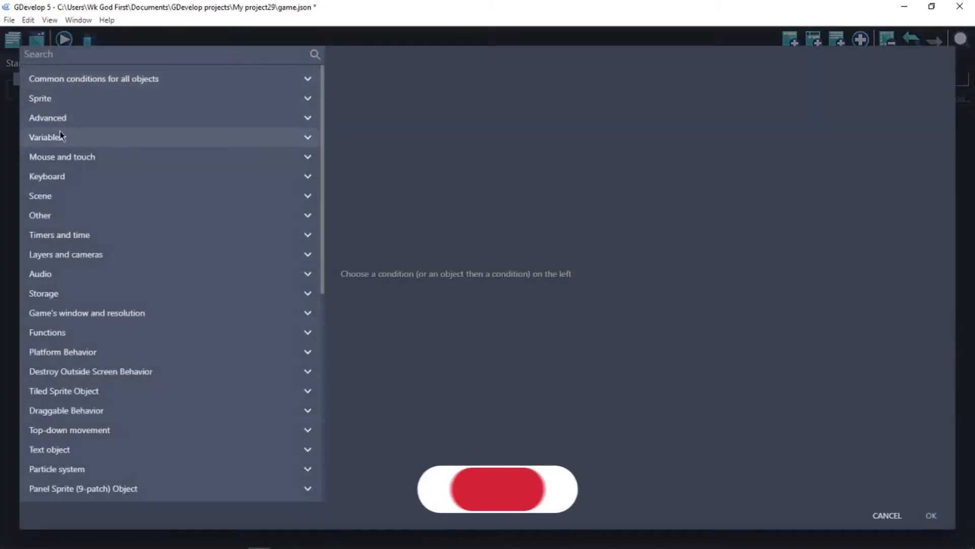
pyautogui.click(66, 169)
pyautogui.click(83, 279)
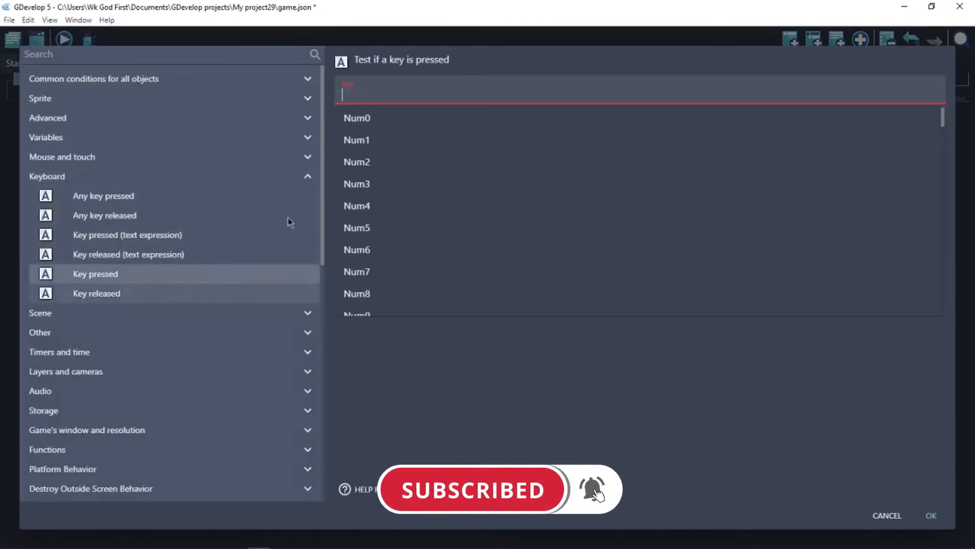
pyautogui.write('k')
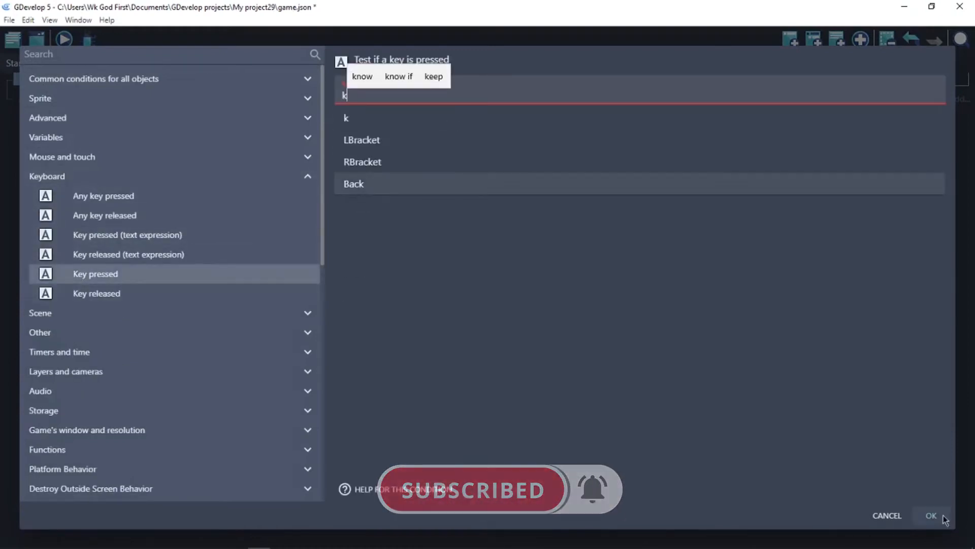
pyautogui.press('Return')
# - Add a Trigger once while true condition to the k key event
pyautogui.click(65, 93)
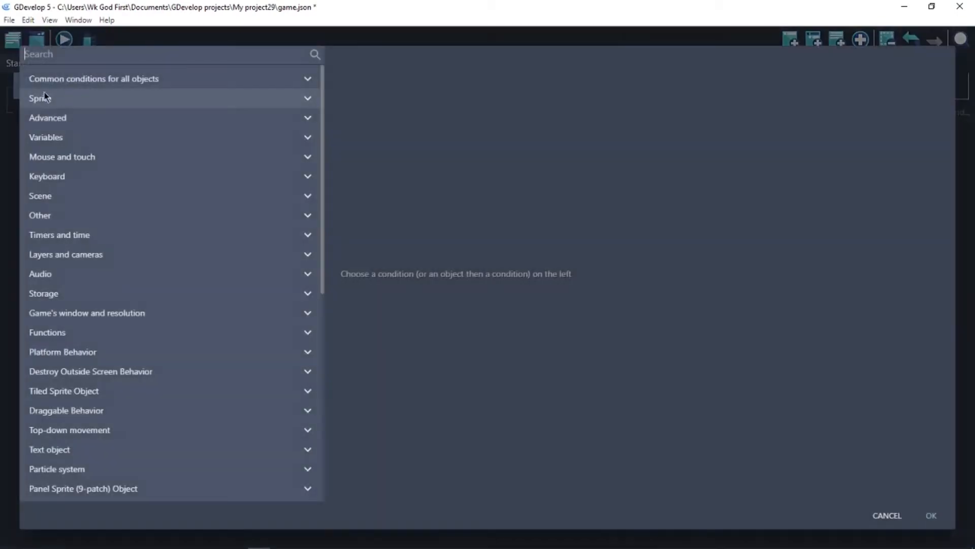
pyautogui.click(53, 122)
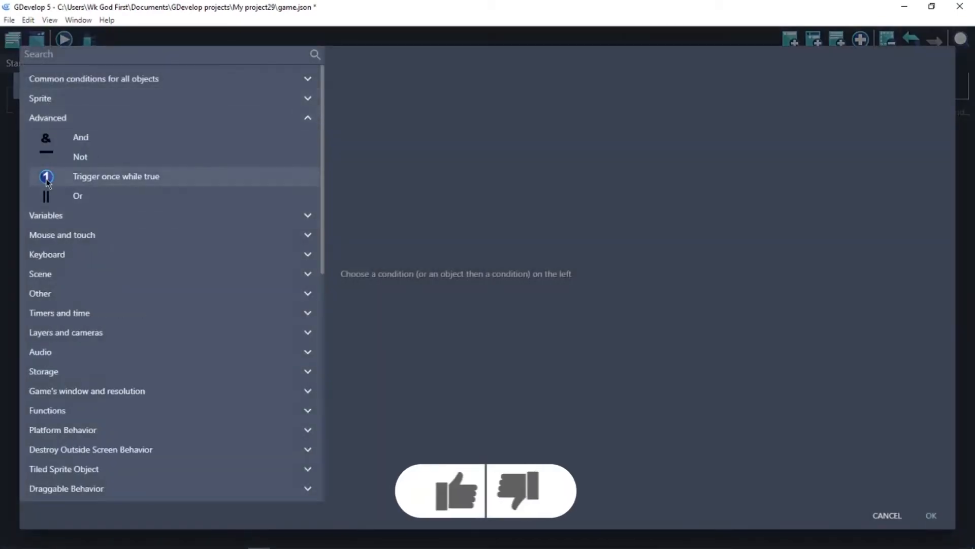
pyautogui.click(40, 176)
pyautogui.click(930, 515)
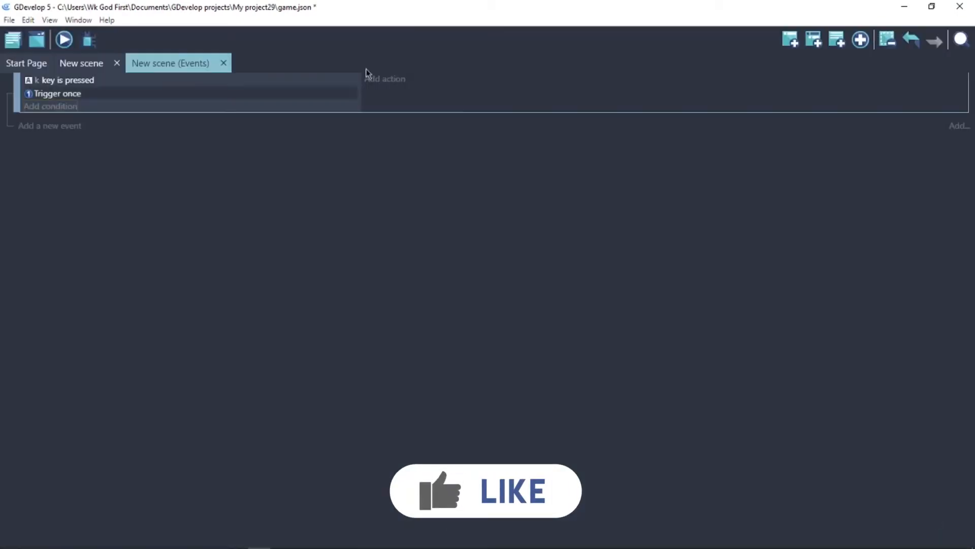
# - Add a Create an object action for fireball to the k key event, leaving its position empty
pyautogui.click(389, 80)
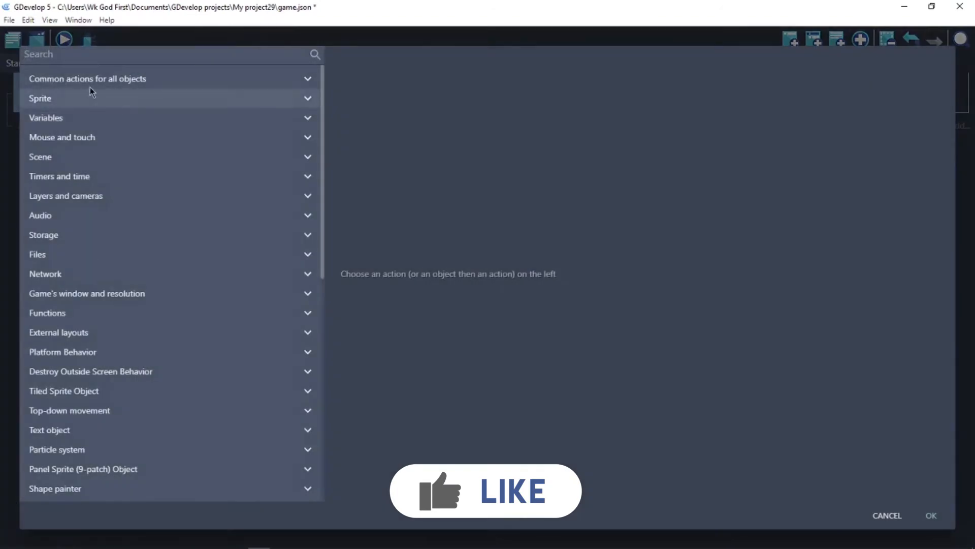
pyautogui.click(76, 79)
pyautogui.click(74, 99)
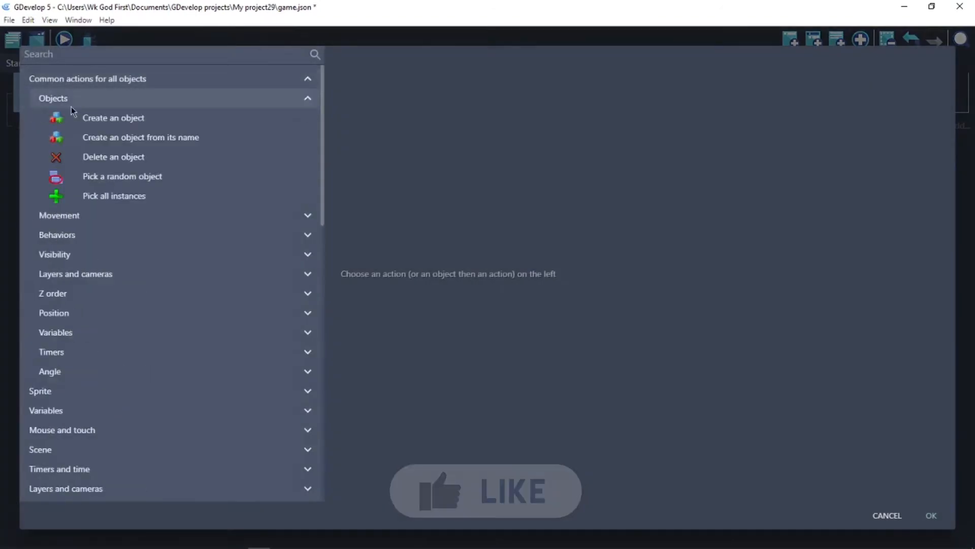
pyautogui.click(96, 119)
pyautogui.click(385, 167)
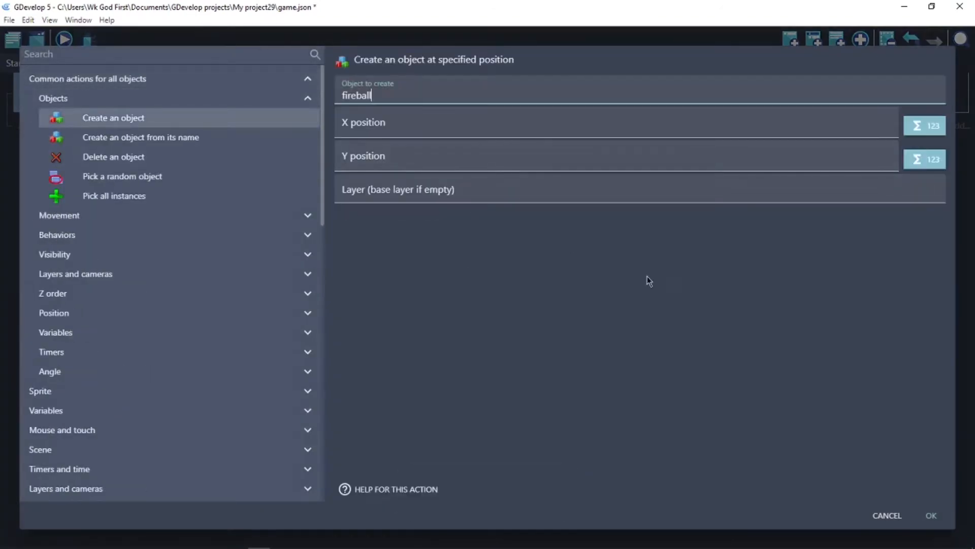
pyautogui.click(931, 515)
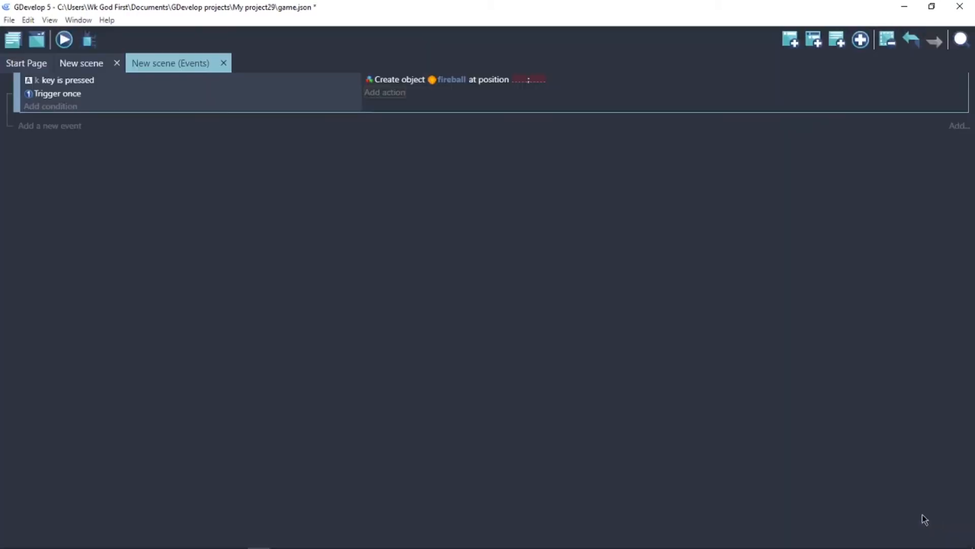
# - Add a new point to the player's sprite in the scene, place it near the raised hand on the right side, and apply it
pyautogui.click(86, 65)
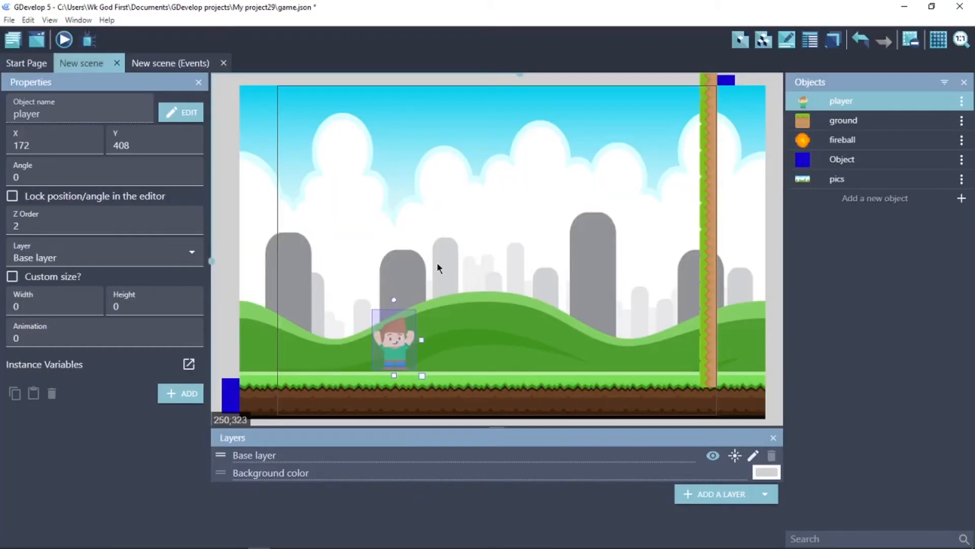
pyautogui.doubleClick(391, 338)
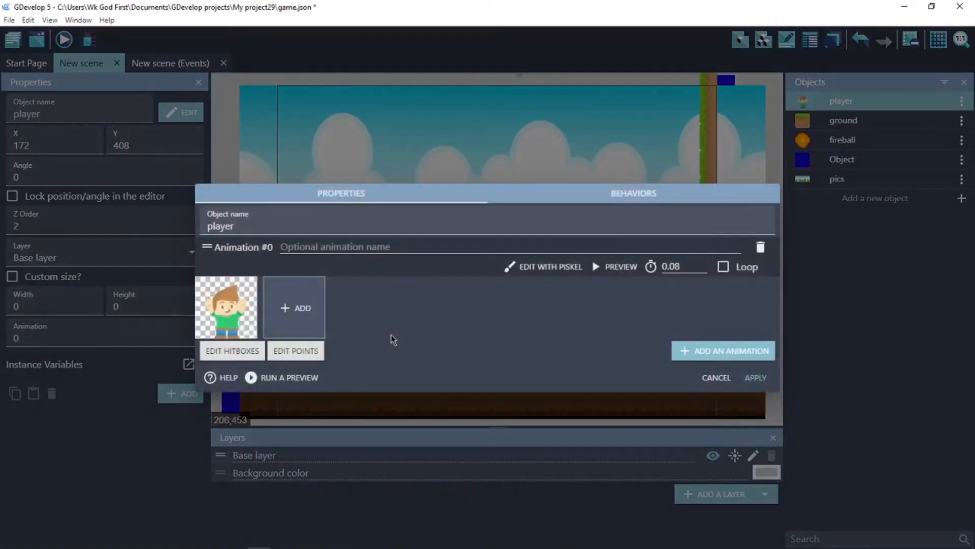
pyautogui.click(289, 351)
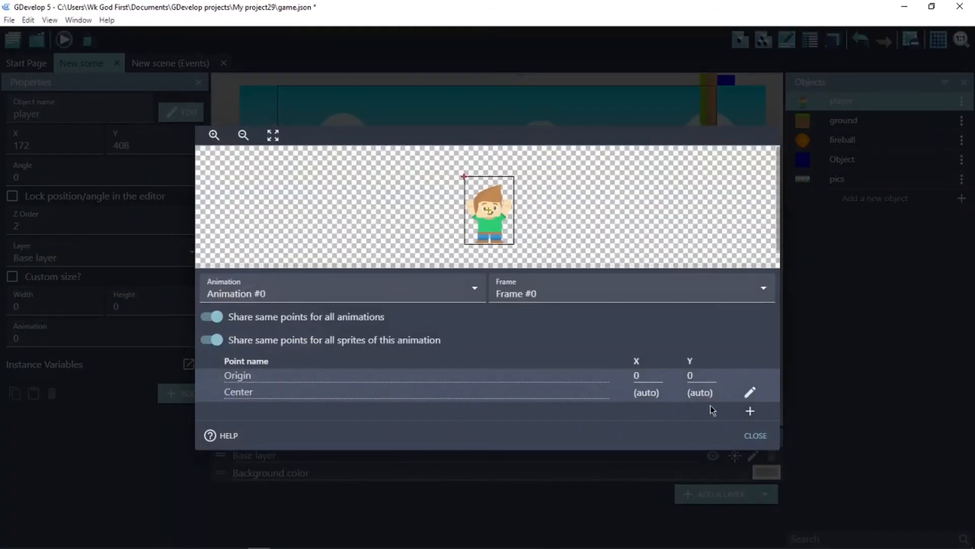
pyautogui.click(751, 410)
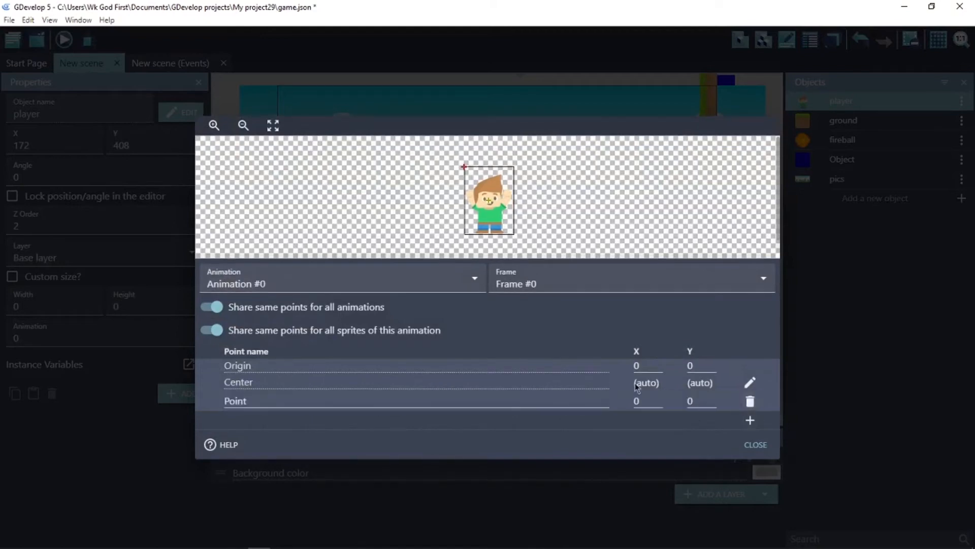
pyautogui.click(659, 398)
pyautogui.click(659, 398)
pyautogui.moveTo(479, 168); pyautogui.dragTo(509, 192)
pyautogui.click(754, 446)
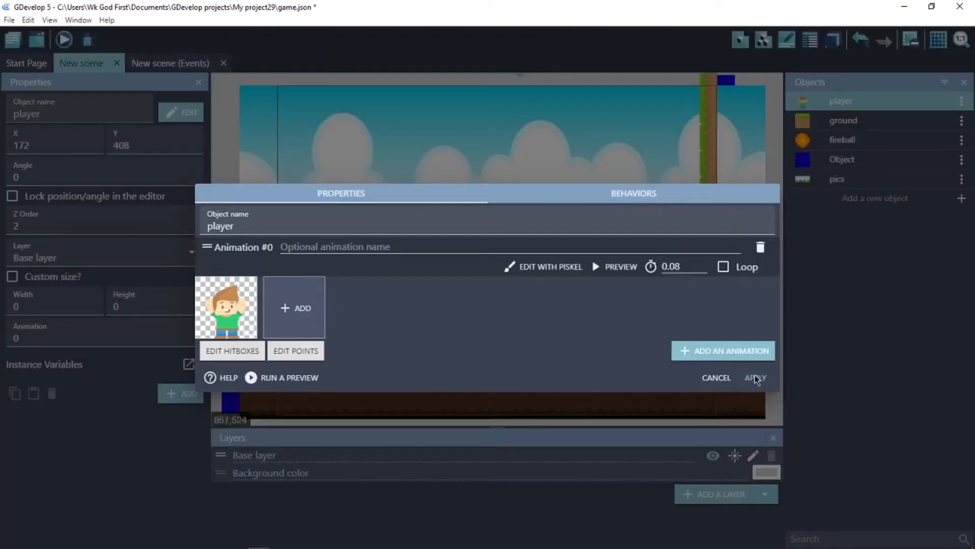
pyautogui.click(757, 382)
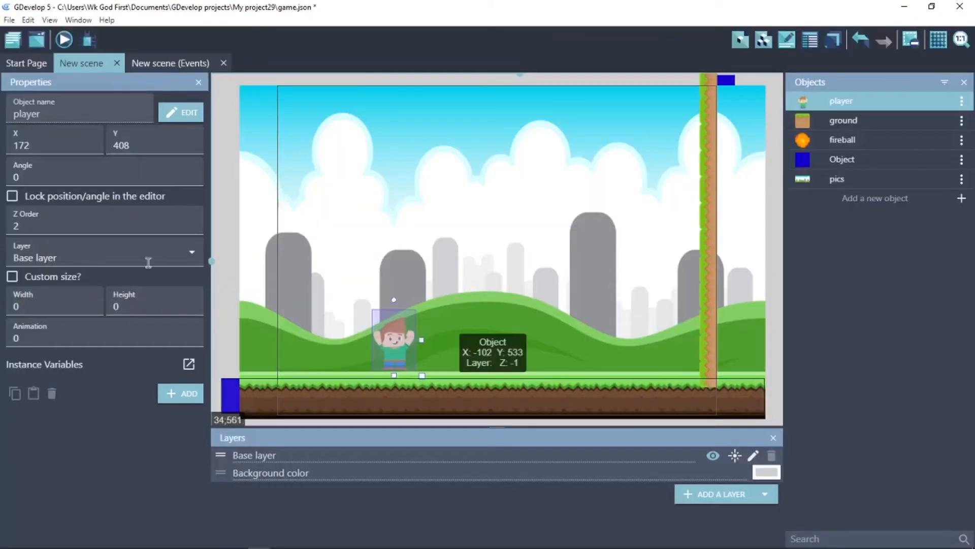
# - Set the X position of the event's fireball creation action to player.PointX("Point")
pyautogui.click(164, 65)
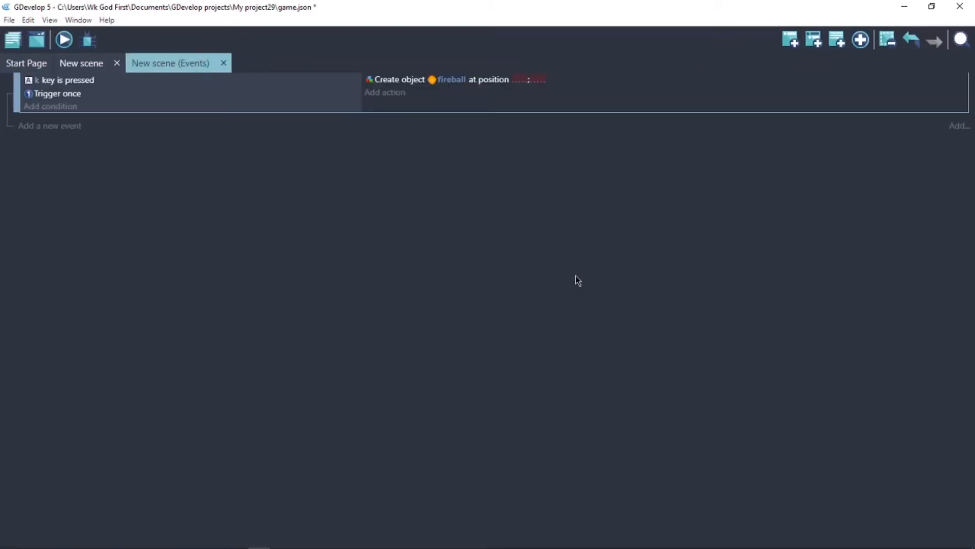
pyautogui.doubleClick(523, 83)
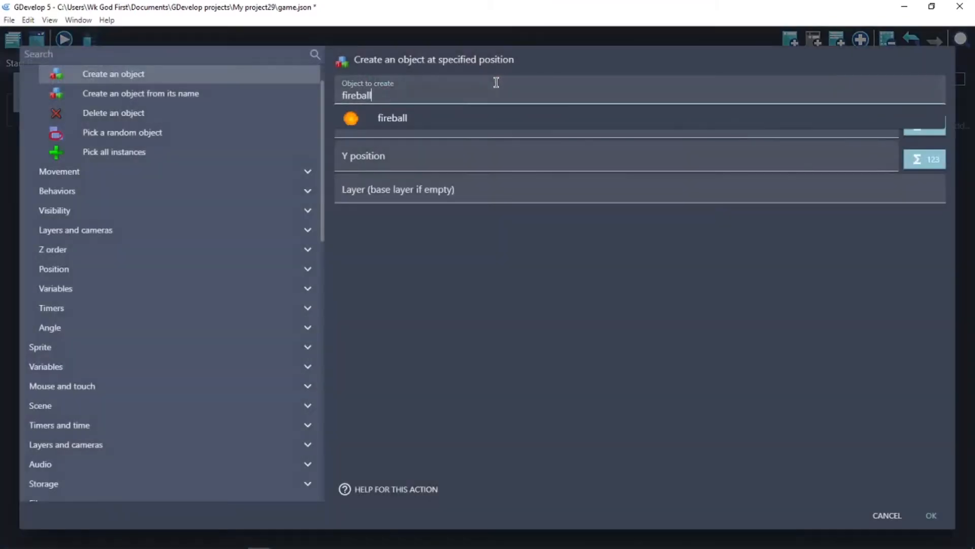
pyautogui.click(527, 324)
pyautogui.click(426, 120)
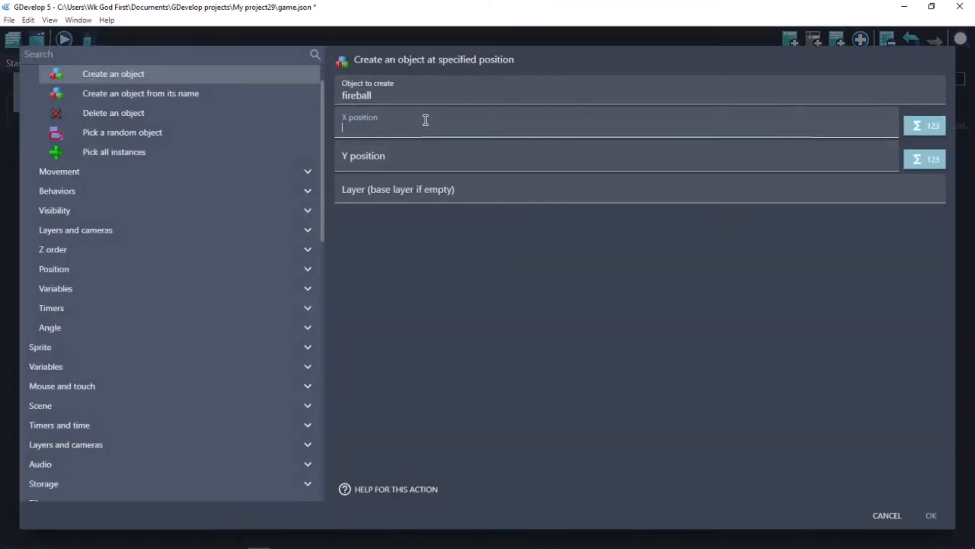
pyautogui.write('play')
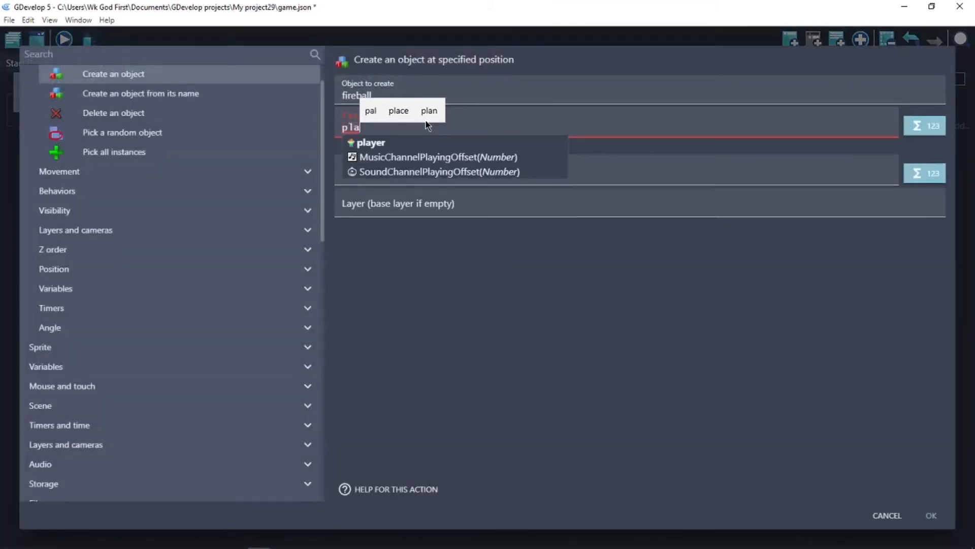
pyautogui.click(371, 145)
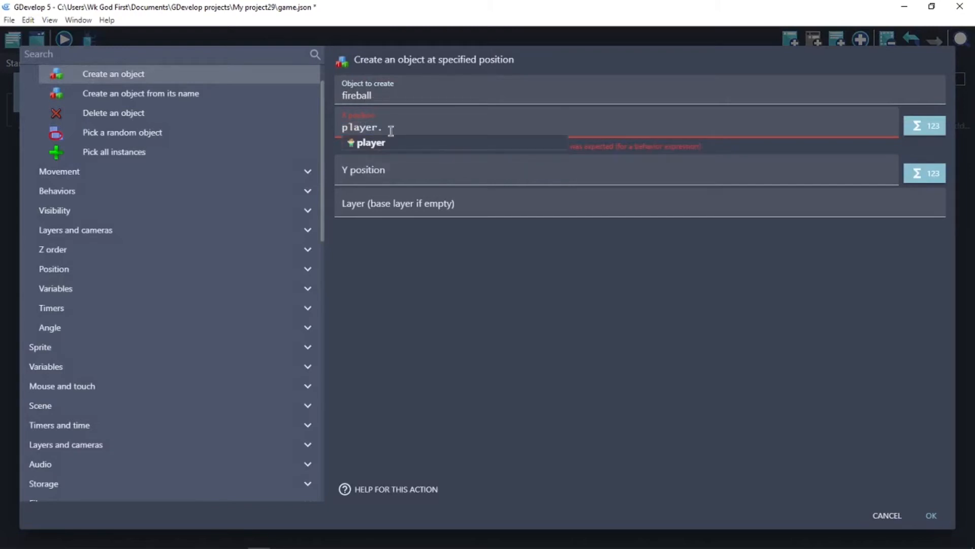
pyautogui.click(377, 214)
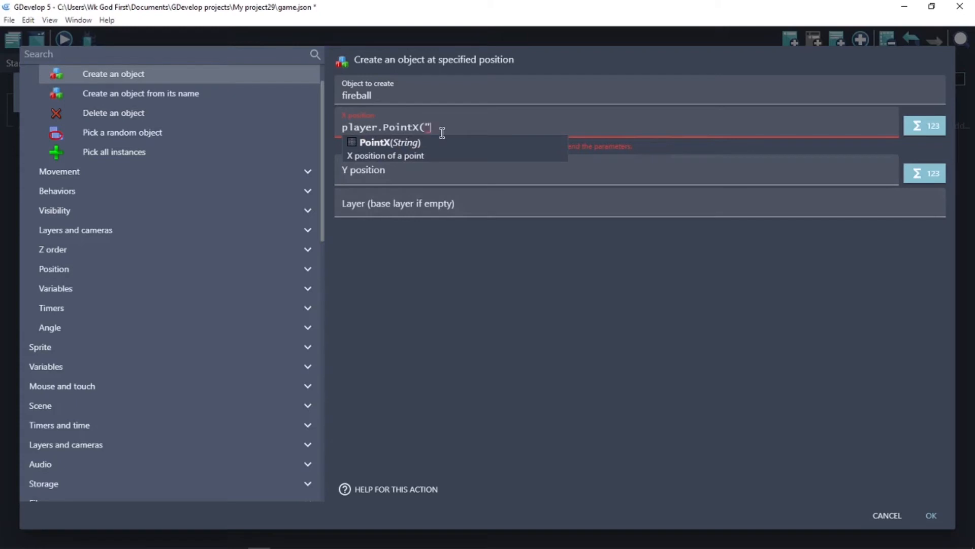
pyautogui.write('"P')
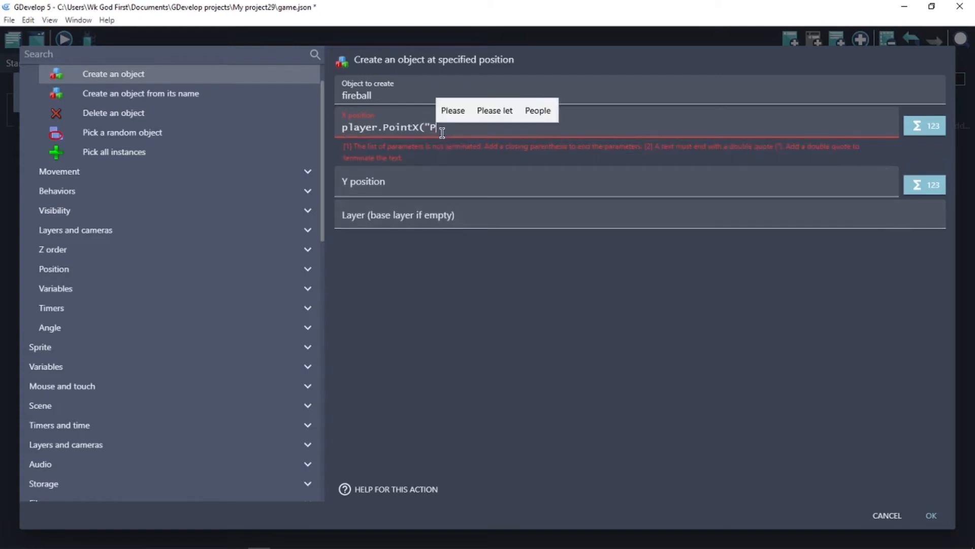
pyautogui.write('oint')
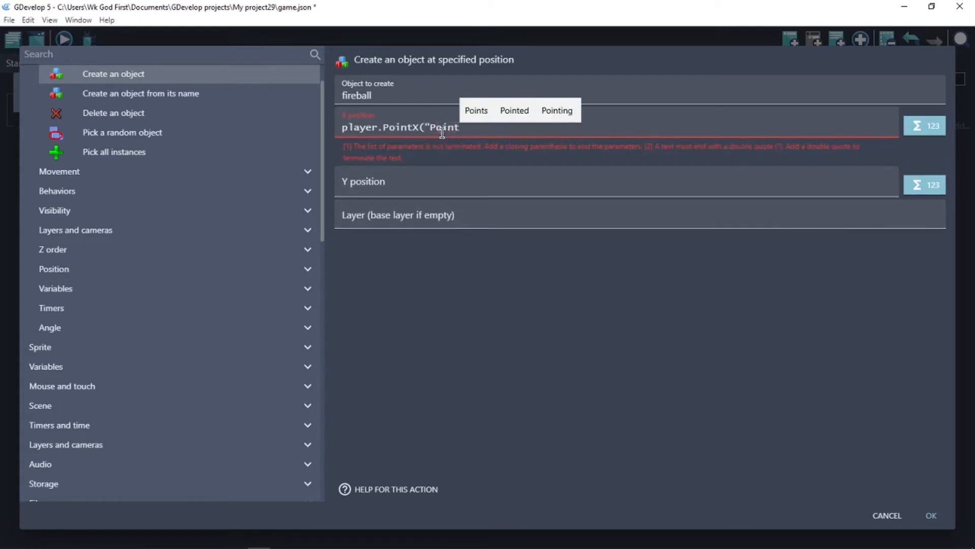
pyautogui.write('"')
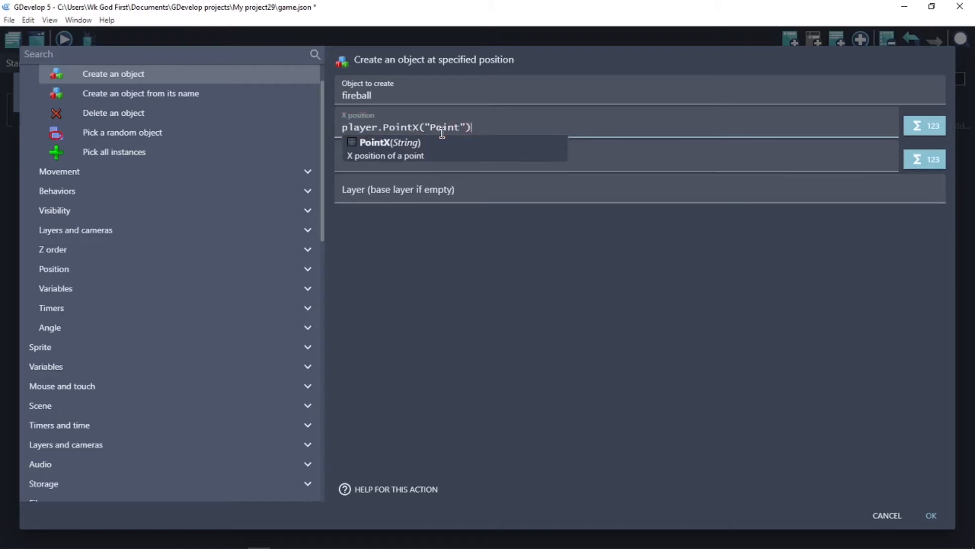
pyautogui.write(')')
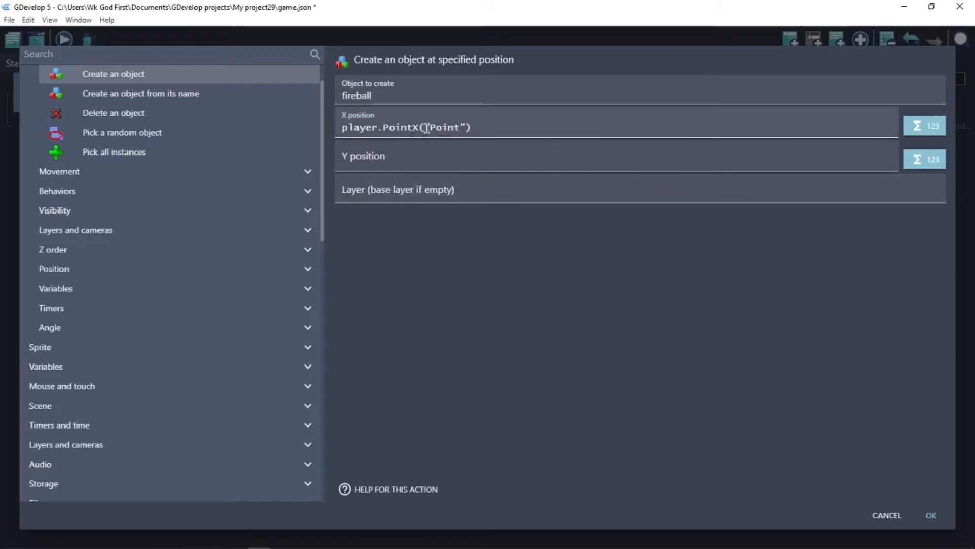
# - Set the Y position of the fireball creation action to player.PointY("Point") and apply it
pyautogui.moveTo(474, 128); pyautogui.dragTo(343, 128)
pyautogui.hotkey('ctrl', 'c')
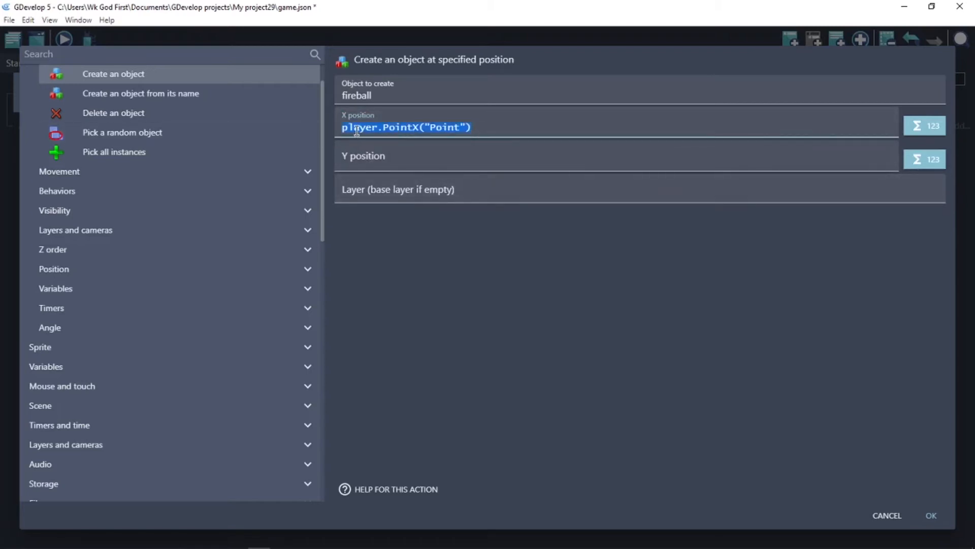
pyautogui.click(372, 157)
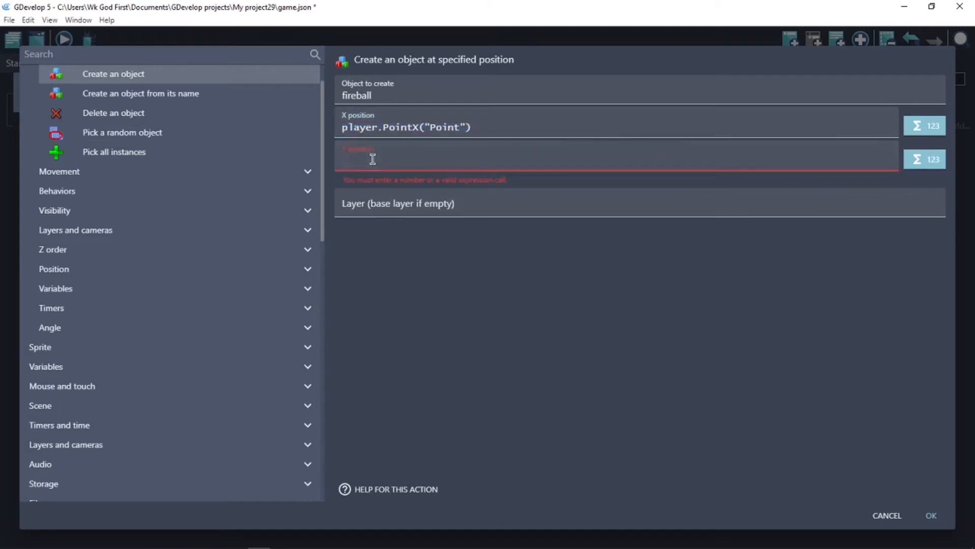
pyautogui.hotkey('ctrl', 'v')
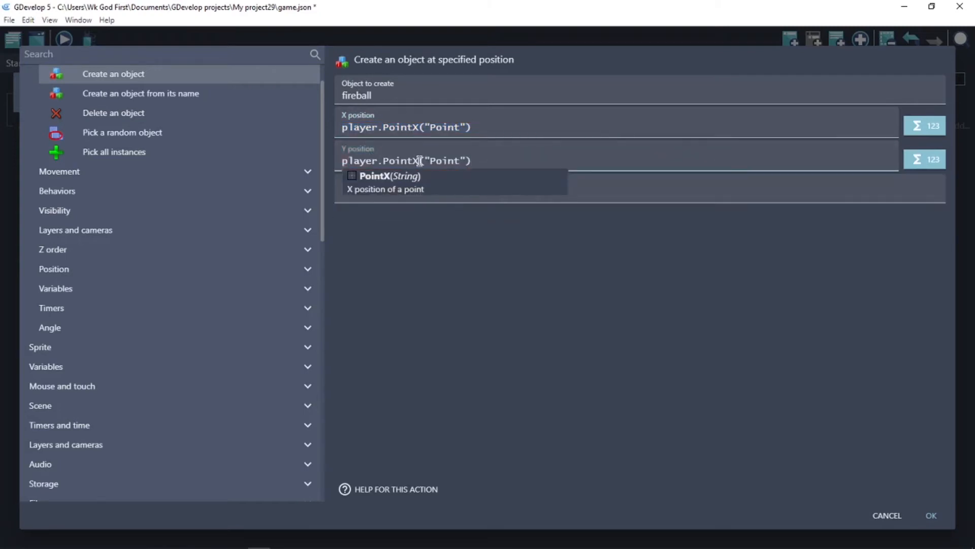
pyautogui.press('BackSpace')
pyautogui.write('Y')
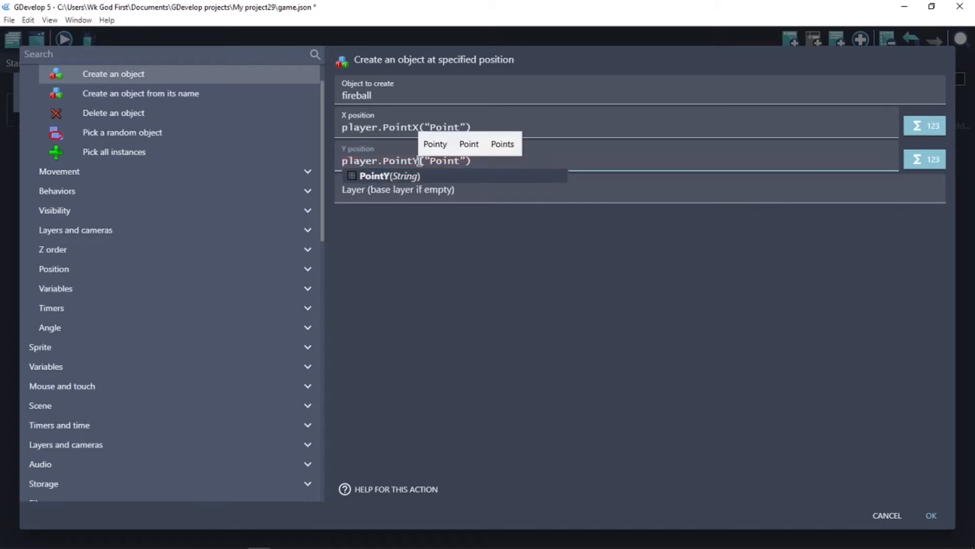
pyautogui.click(736, 390)
pyautogui.click(934, 515)
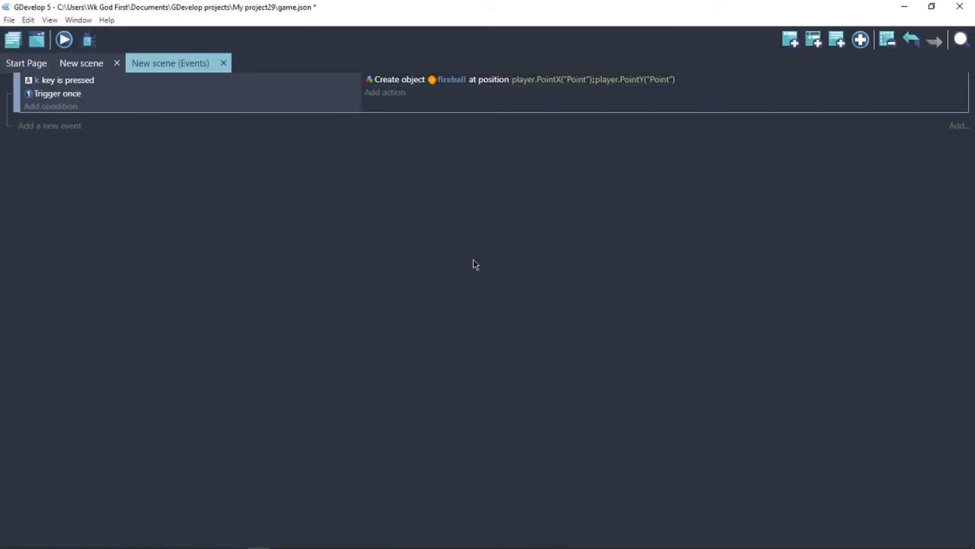
# - Add a Physics Engine 2.0 Linear velocity X action to the k key event, setting fireball's value to 500
pyautogui.click(401, 95)
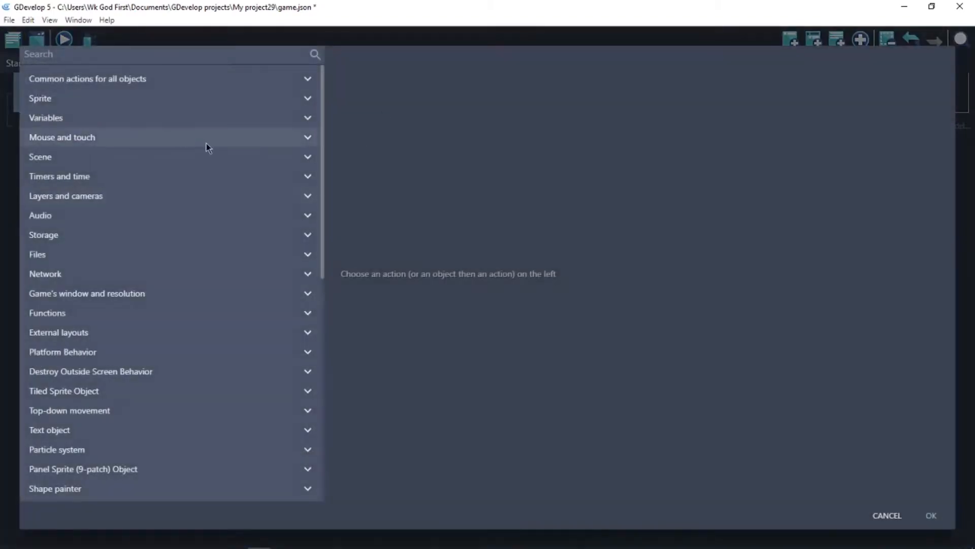
pyautogui.moveTo(322, 227); pyautogui.dragTo(333, 410)
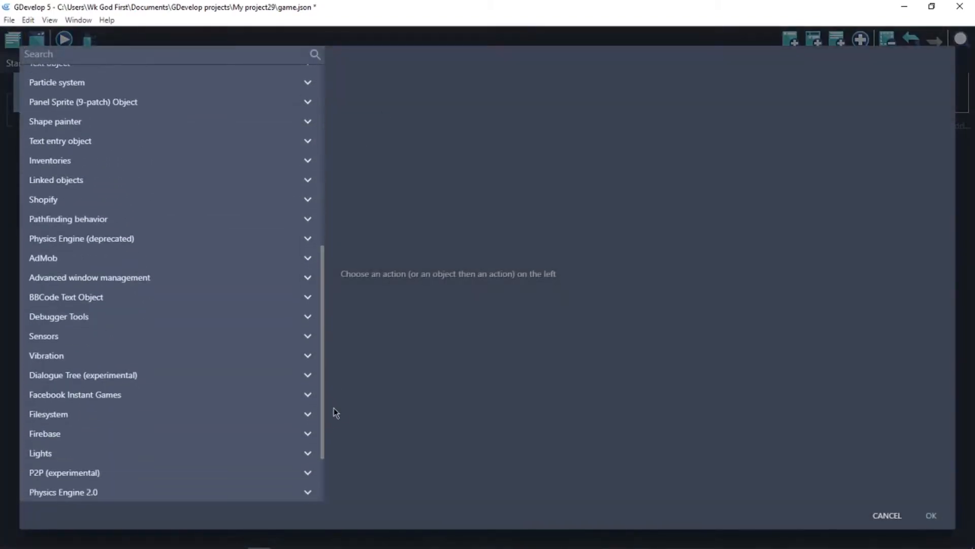
pyautogui.click(143, 489)
pyautogui.moveTo(324, 384); pyautogui.dragTo(324, 510)
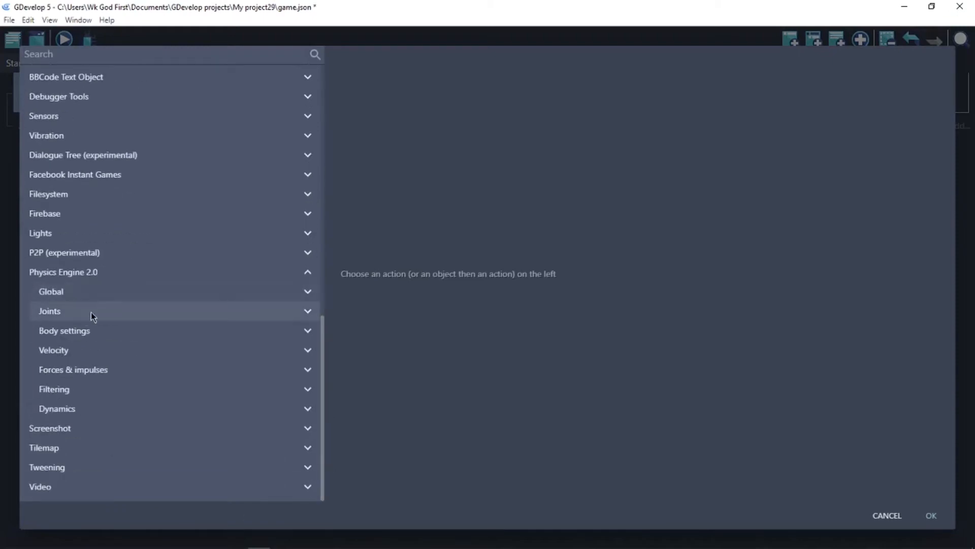
pyautogui.click(74, 350)
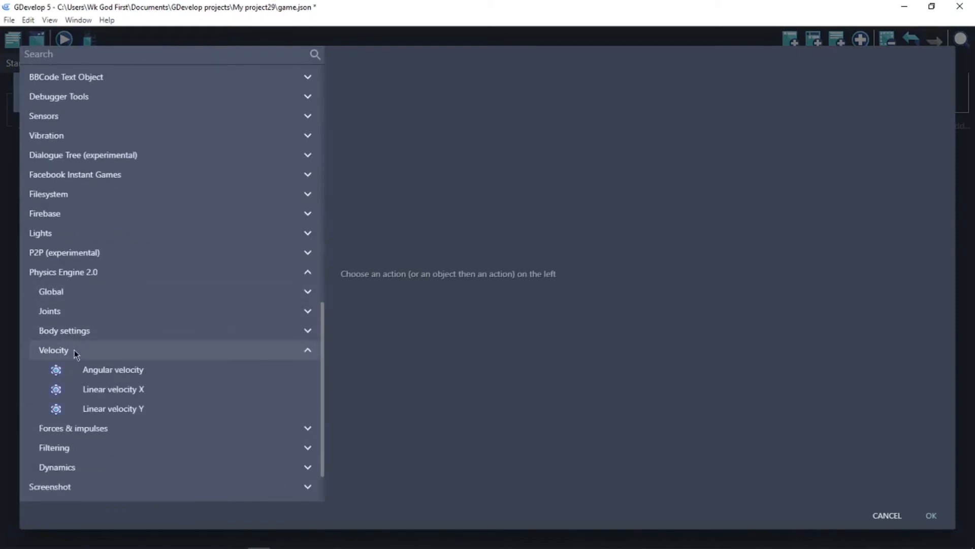
pyautogui.click(112, 391)
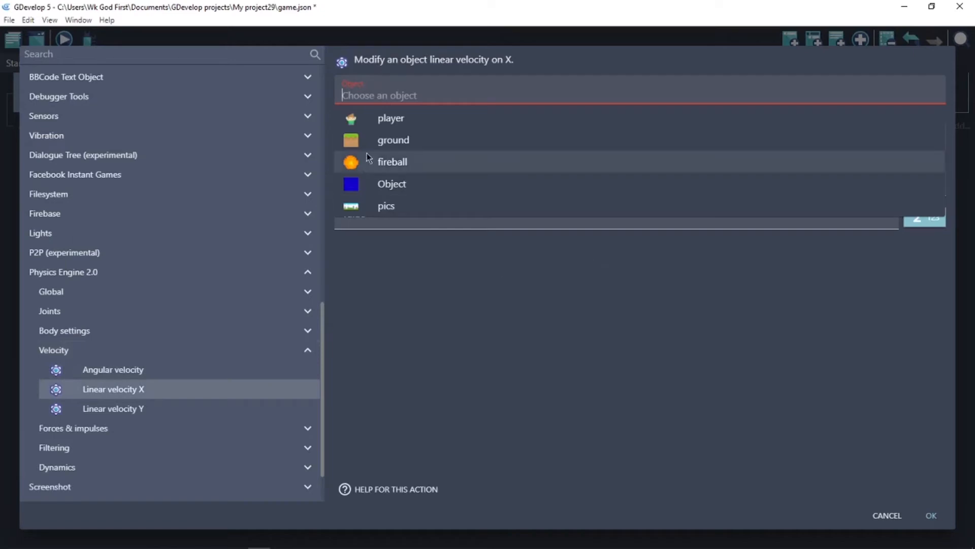
pyautogui.click(403, 162)
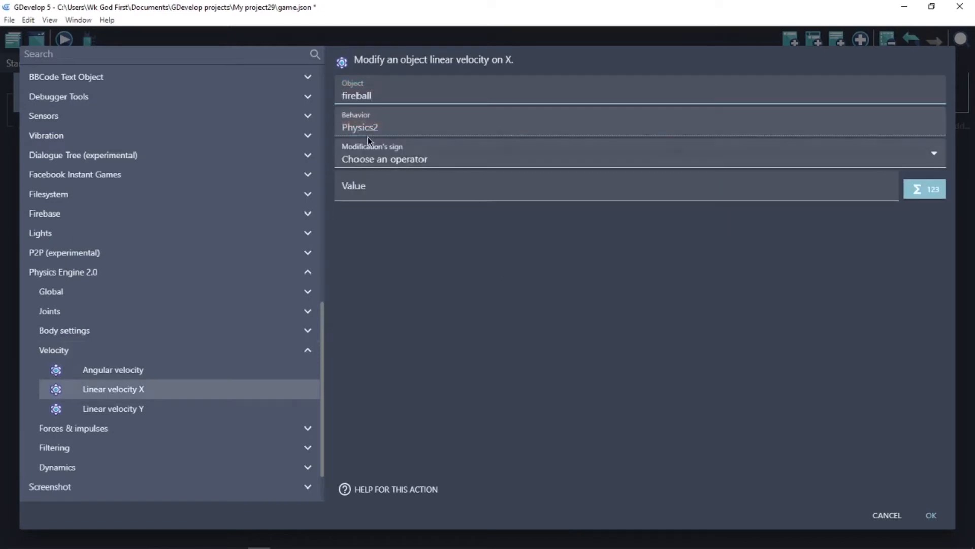
pyautogui.click(394, 159)
pyautogui.click(389, 189)
pyautogui.click(388, 186)
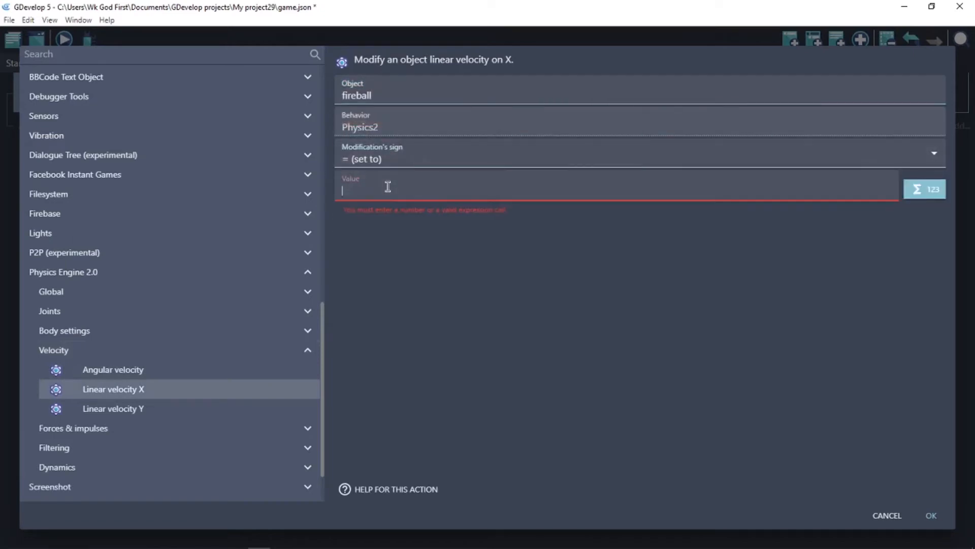
pyautogui.write('500')
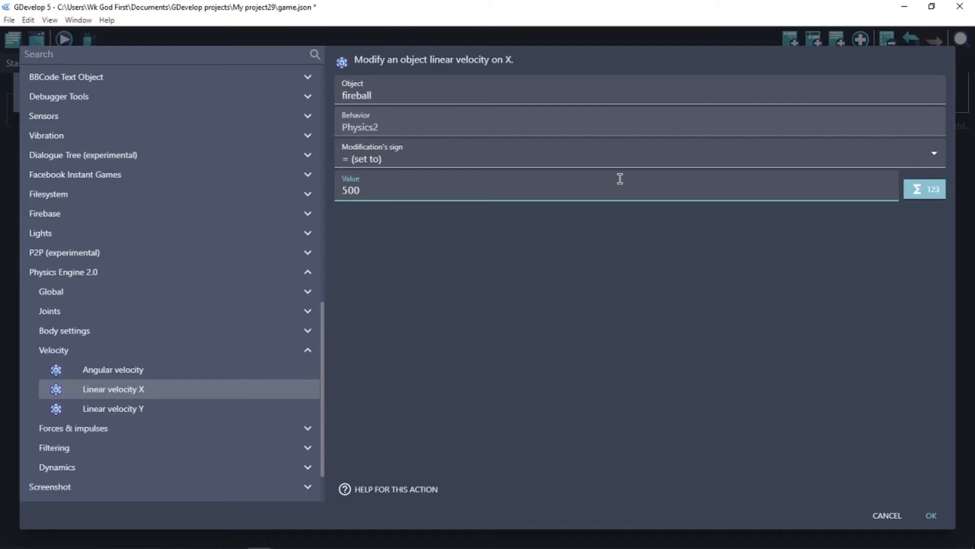
pyautogui.click(934, 516)
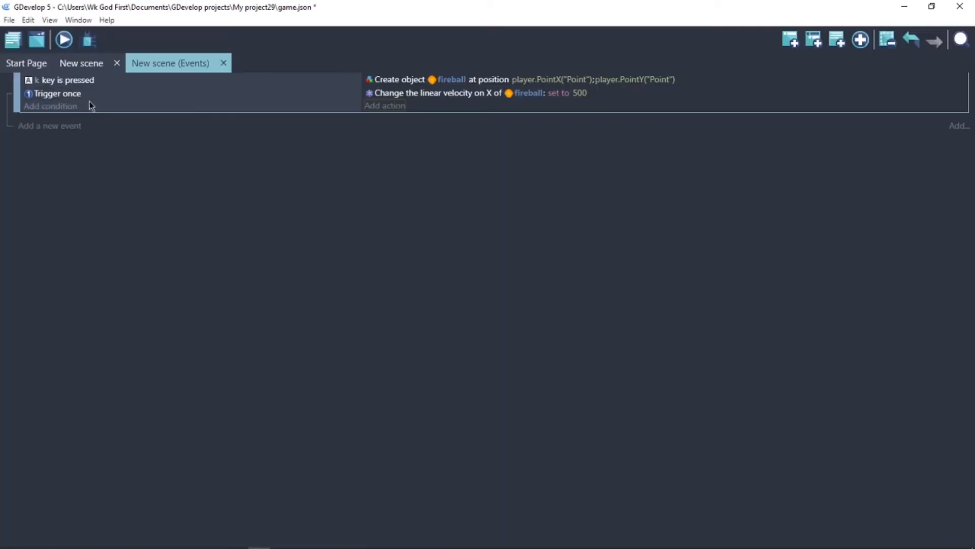
# - Add a Start (or reset) a scene timer action named "POP" to the k key event
pyautogui.click(372, 105)
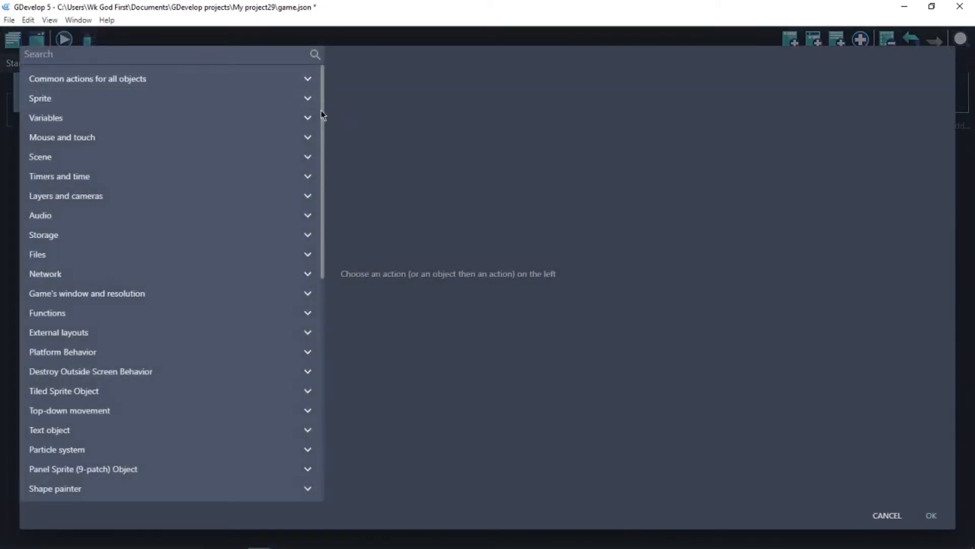
pyautogui.moveTo(321, 111); pyautogui.dragTo(322, 111)
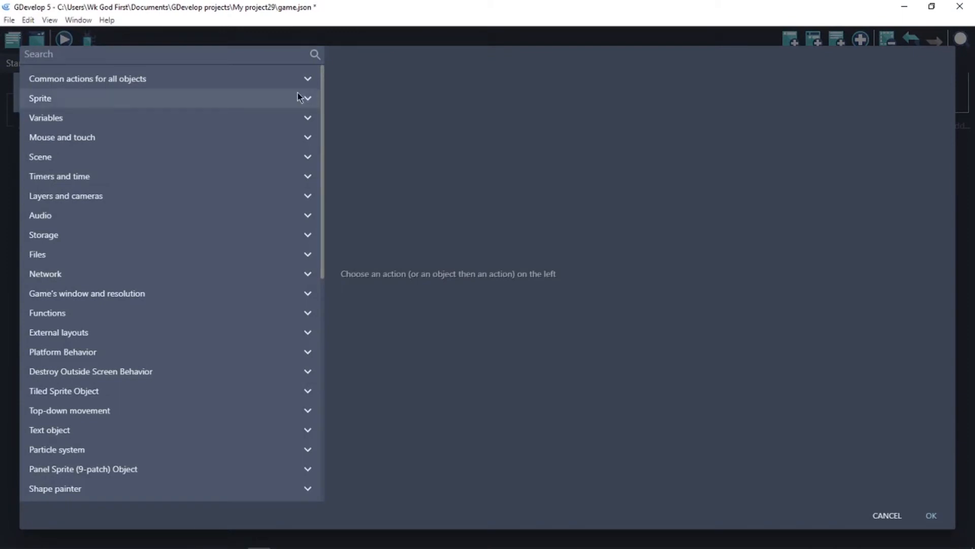
pyautogui.click(171, 182)
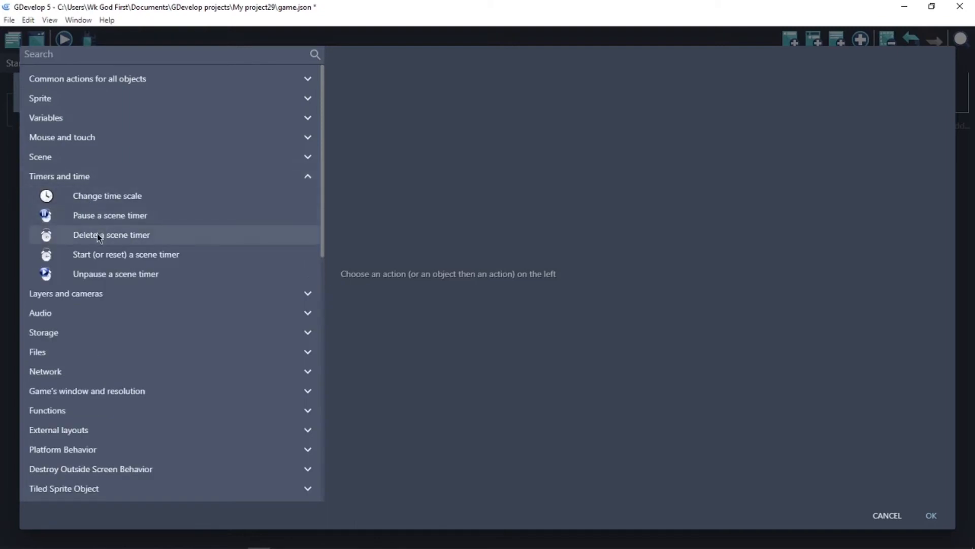
pyautogui.click(108, 256)
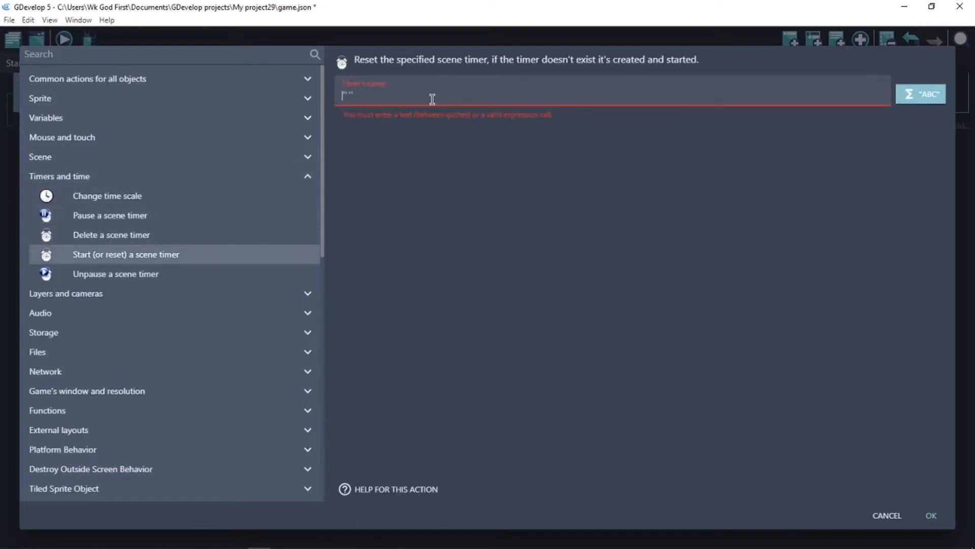
pyautogui.press('BackSpace')
pyautogui.write('POP"')
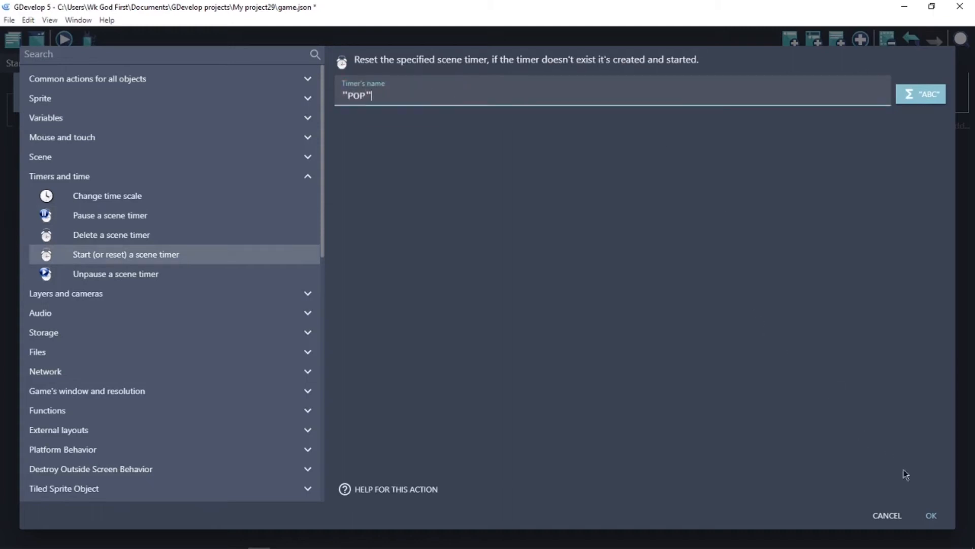
pyautogui.click(933, 517)
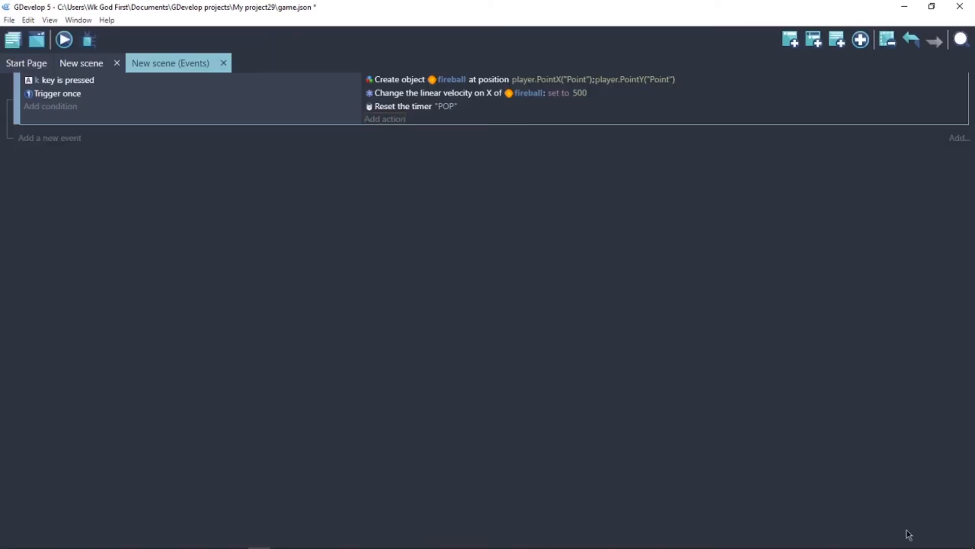
# - Add an empty event below the k key event, followed by a For each object event that repeats for fireball
pyautogui.click(71, 138)
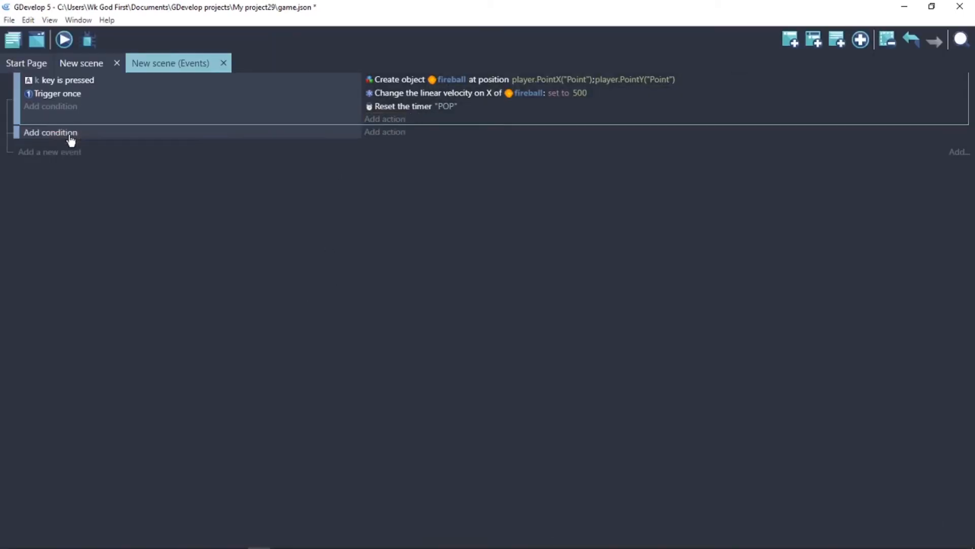
pyautogui.click(127, 135)
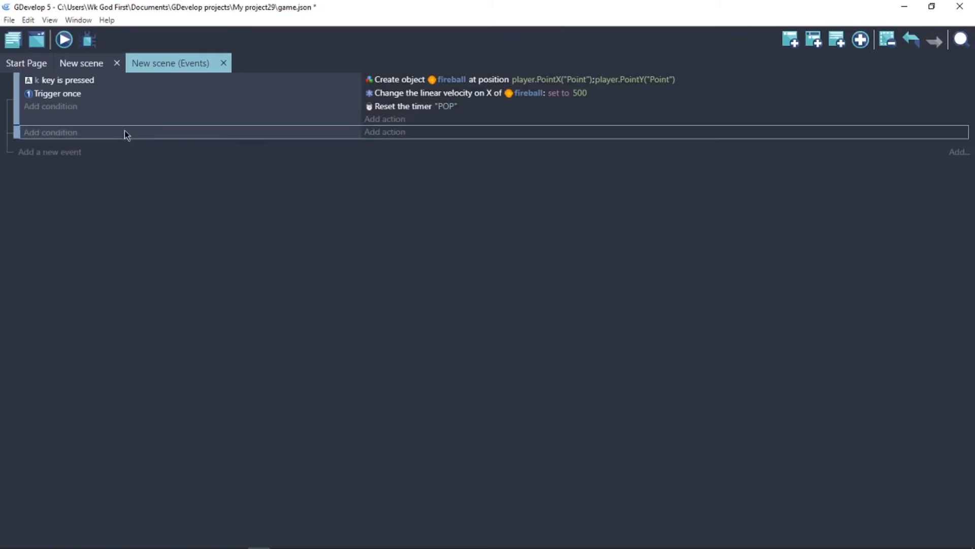
pyautogui.rightClick(126, 136)
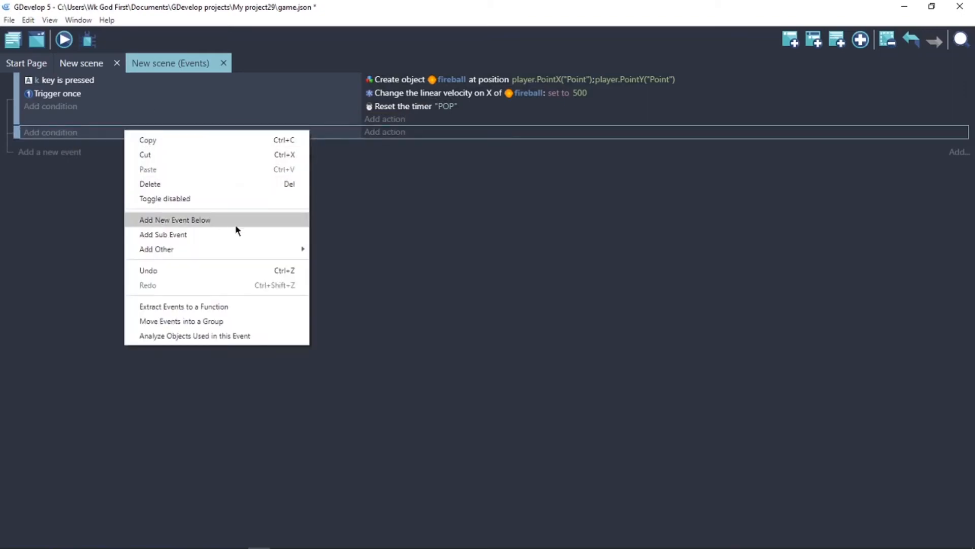
pyautogui.moveTo(258, 249)
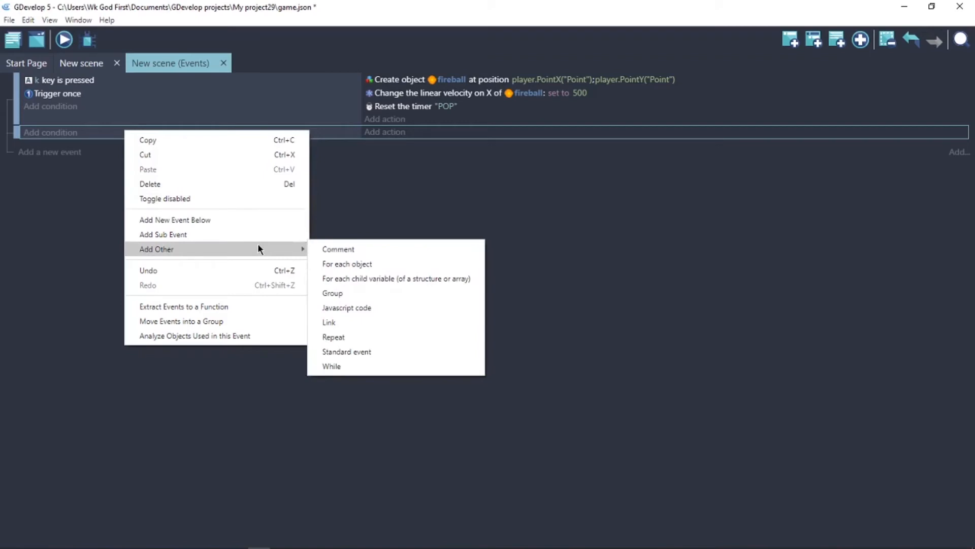
pyautogui.click(353, 264)
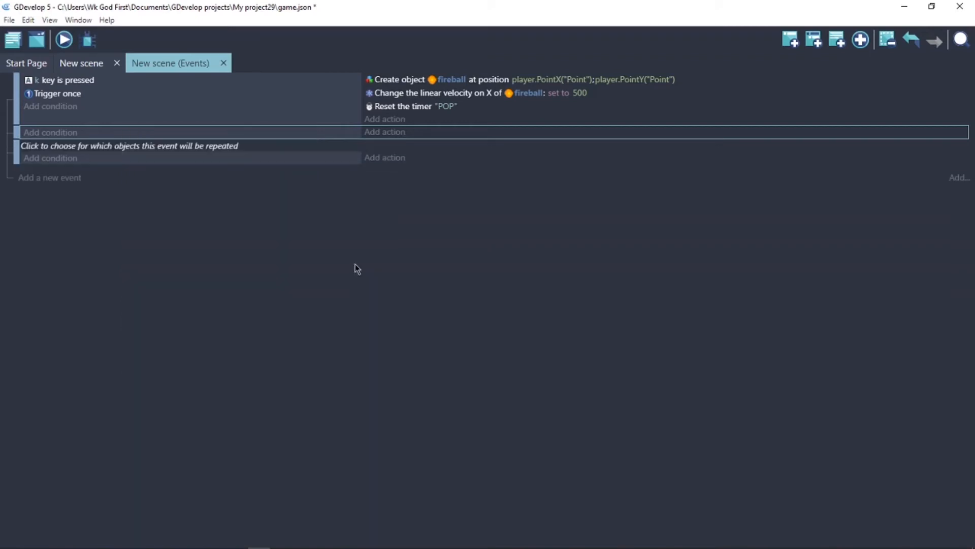
pyautogui.click(100, 147)
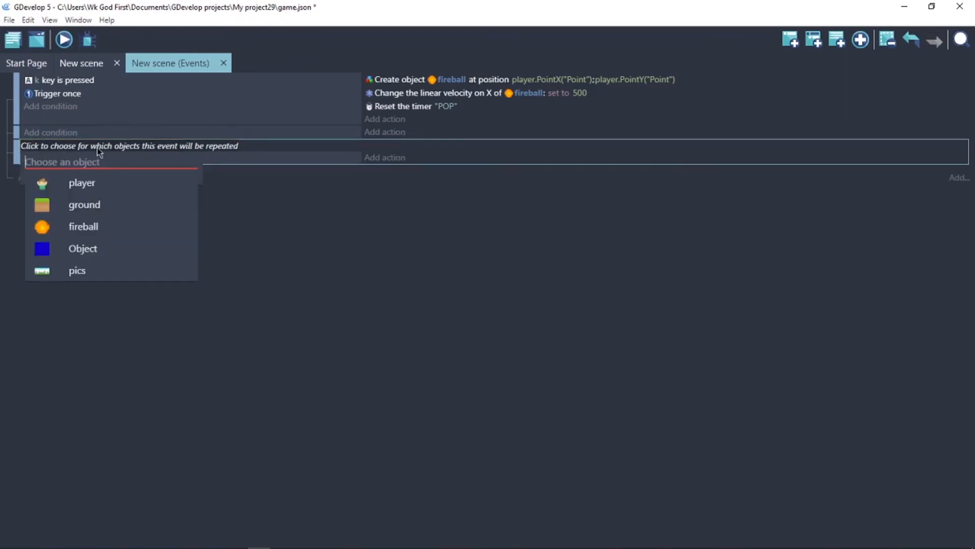
pyautogui.click(114, 226)
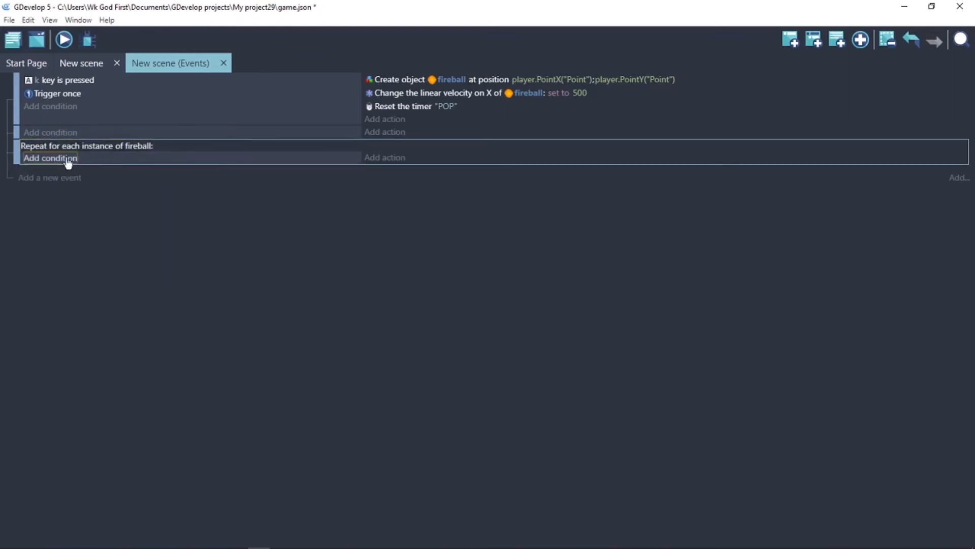
# - Add a Collision condition between fireball and Object to the event repeated for each fireball
pyautogui.click(75, 159)
pyautogui.click(71, 76)
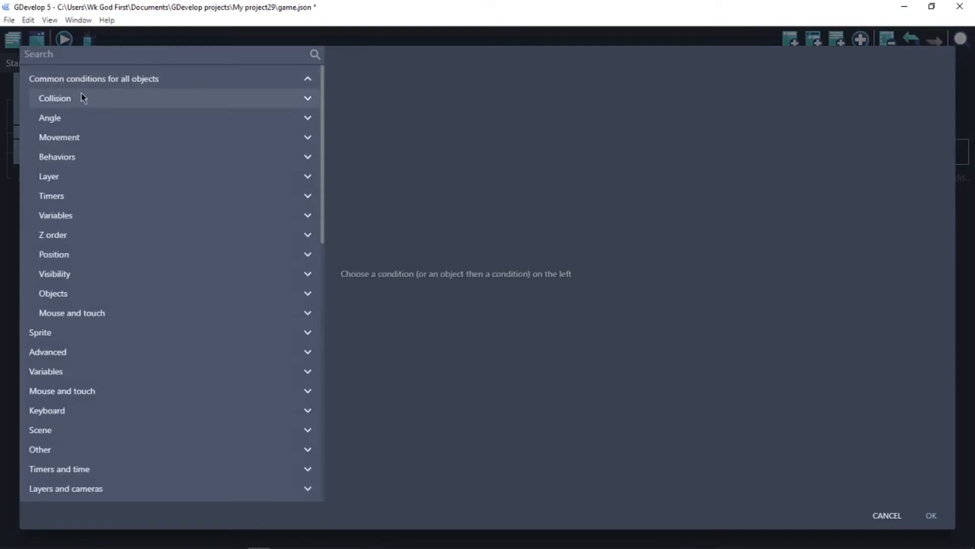
pyautogui.click(83, 98)
pyautogui.click(96, 181)
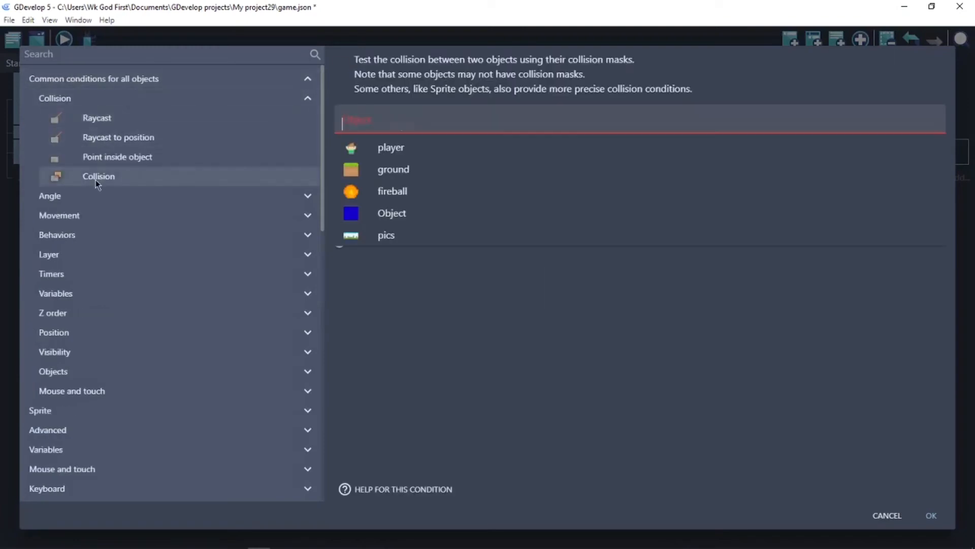
pyautogui.click(358, 192)
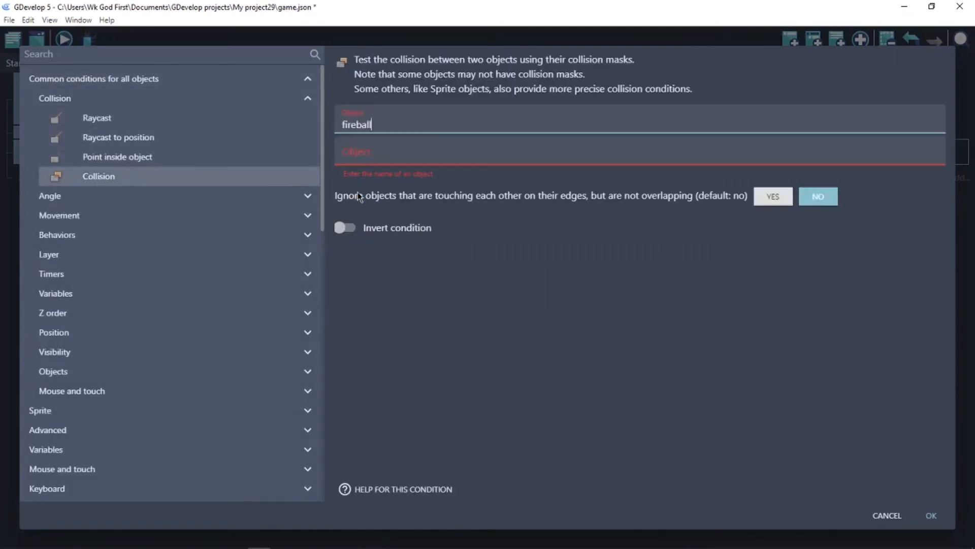
pyautogui.click(397, 154)
pyautogui.click(376, 244)
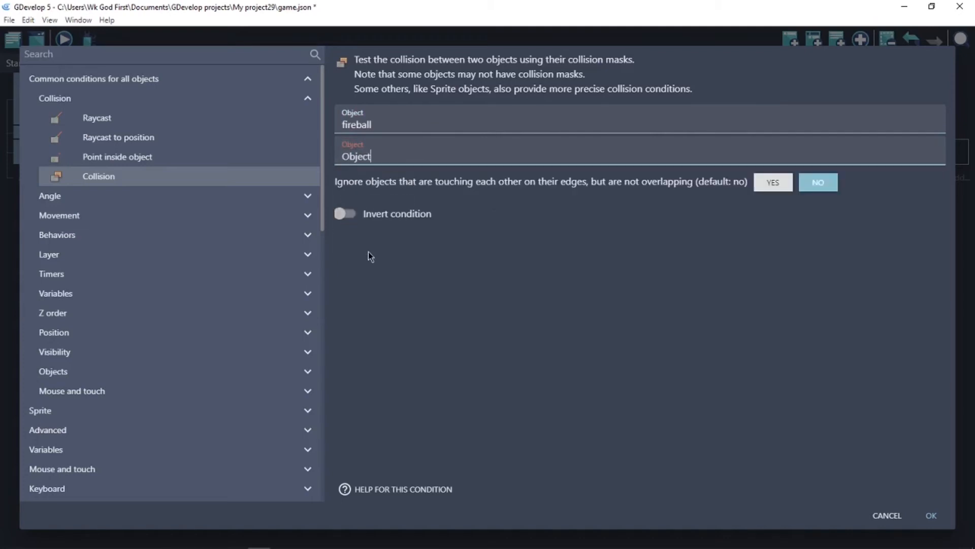
pyautogui.click(933, 516)
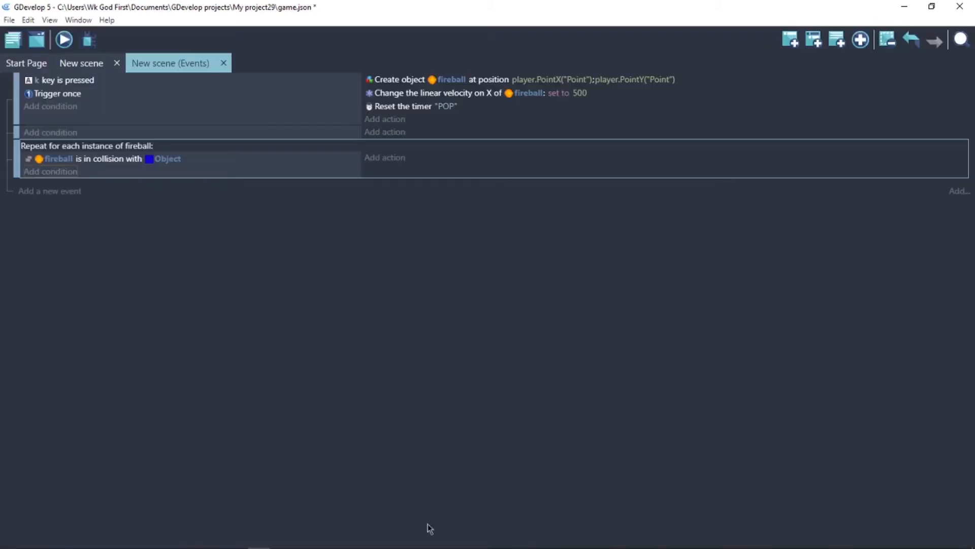
pyautogui.click(395, 159)
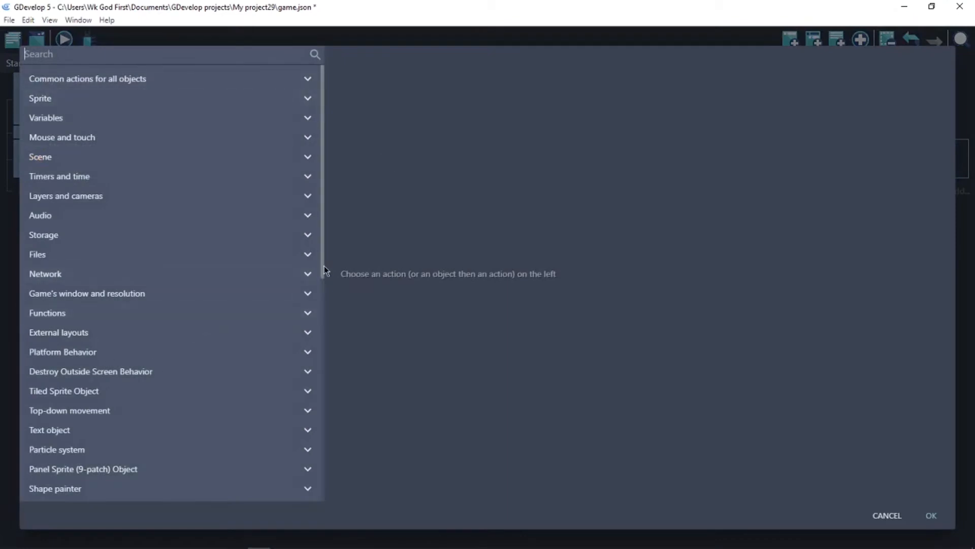
pyautogui.scroll(-8, 312, 475)
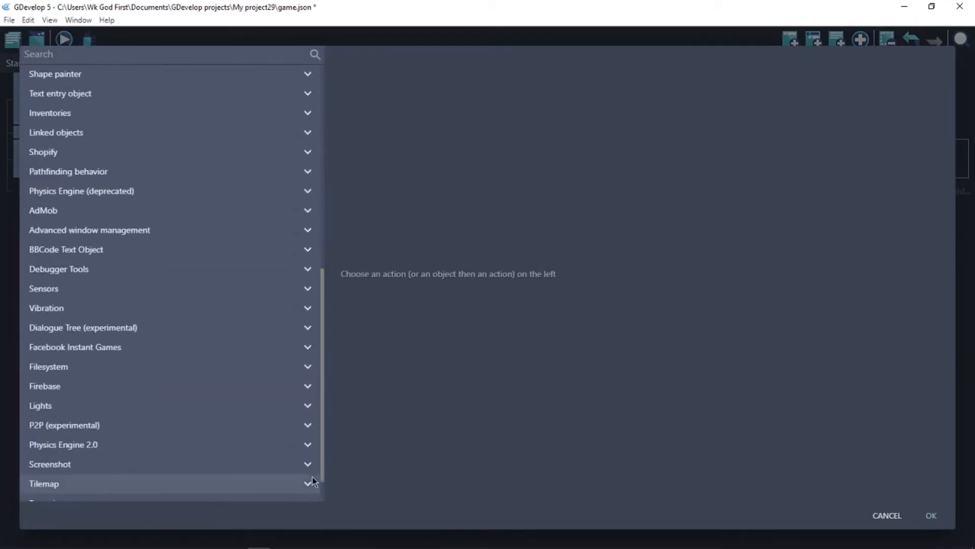
pyautogui.press('Escape')
# - Add a Physics Engine 2.0 Linear damping action to the event repeated for each fireball, setting fireball's value to 0.1
pyautogui.click(384, 157)
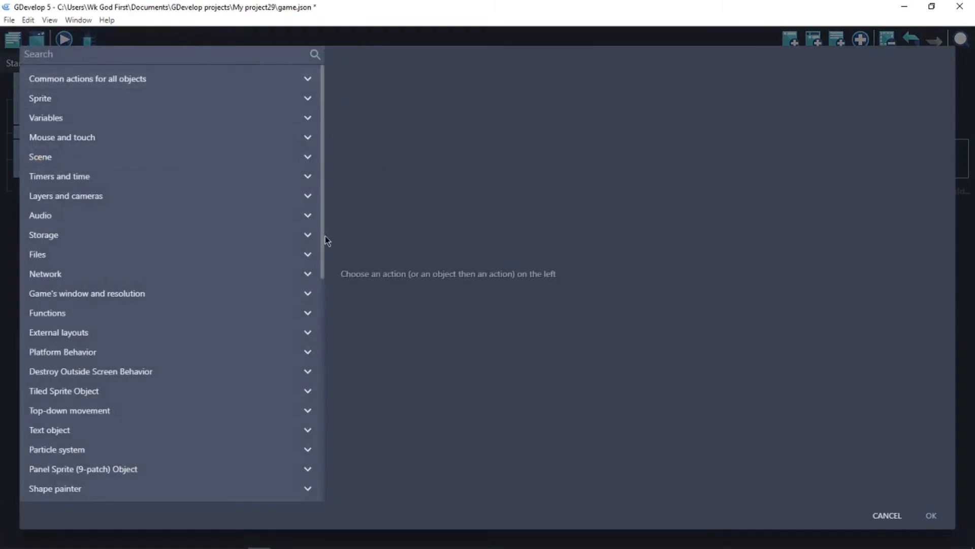
pyautogui.moveTo(324, 235); pyautogui.dragTo(336, 450)
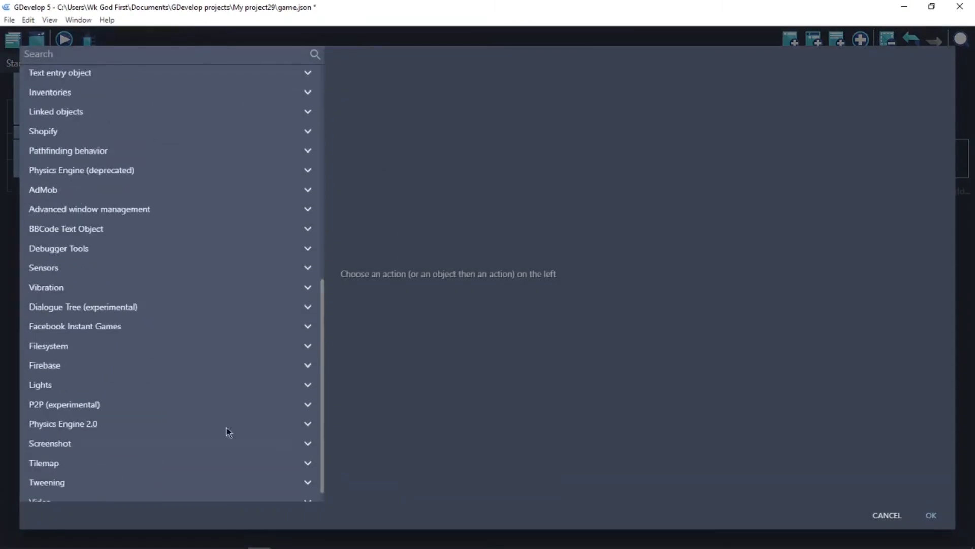
pyautogui.click(121, 425)
pyautogui.moveTo(325, 427); pyautogui.dragTo(333, 508)
pyautogui.click(71, 338)
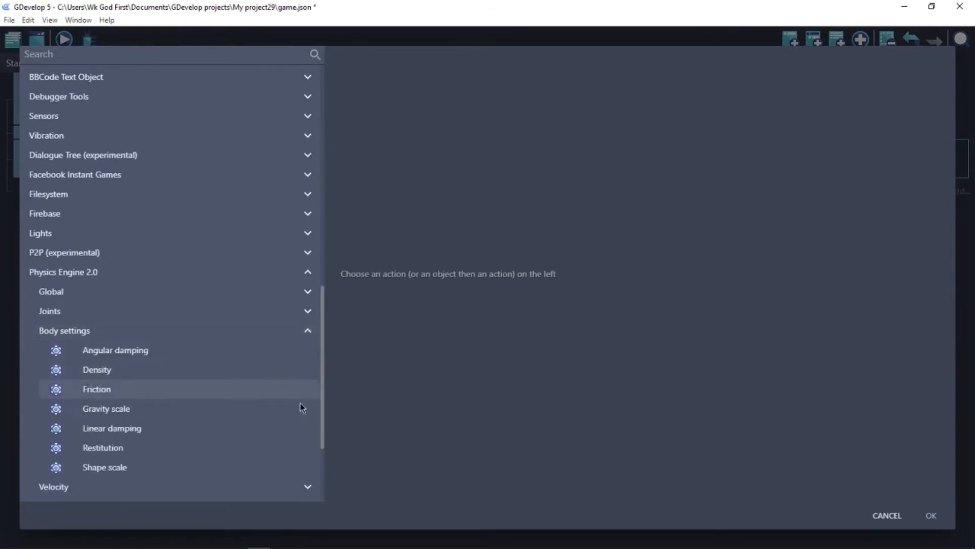
pyautogui.click(147, 432)
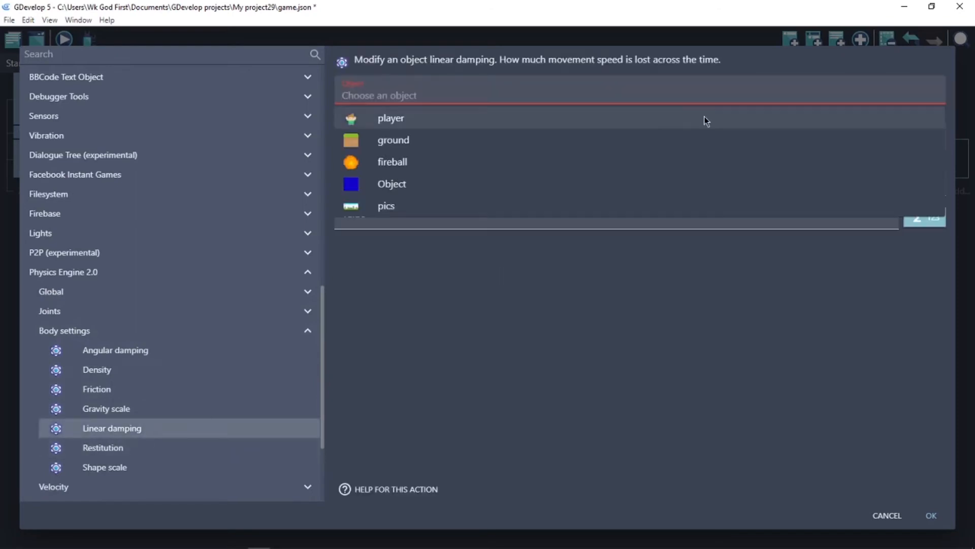
pyautogui.click(410, 163)
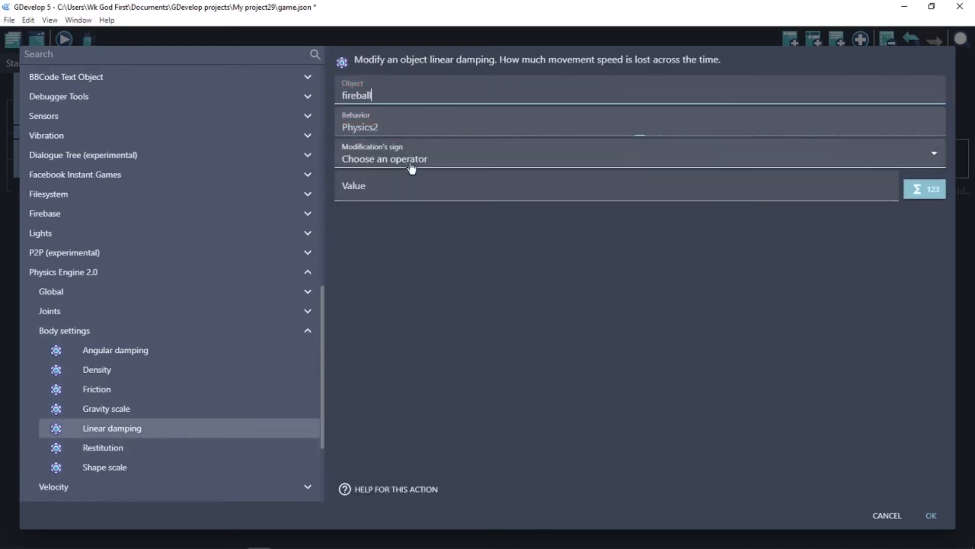
pyautogui.click(392, 159)
pyautogui.click(394, 189)
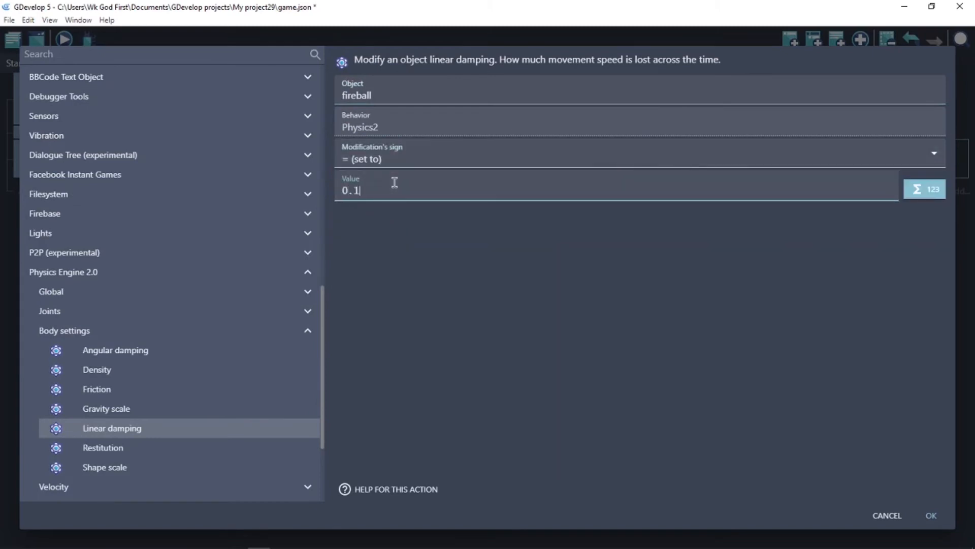
pyautogui.click(931, 515)
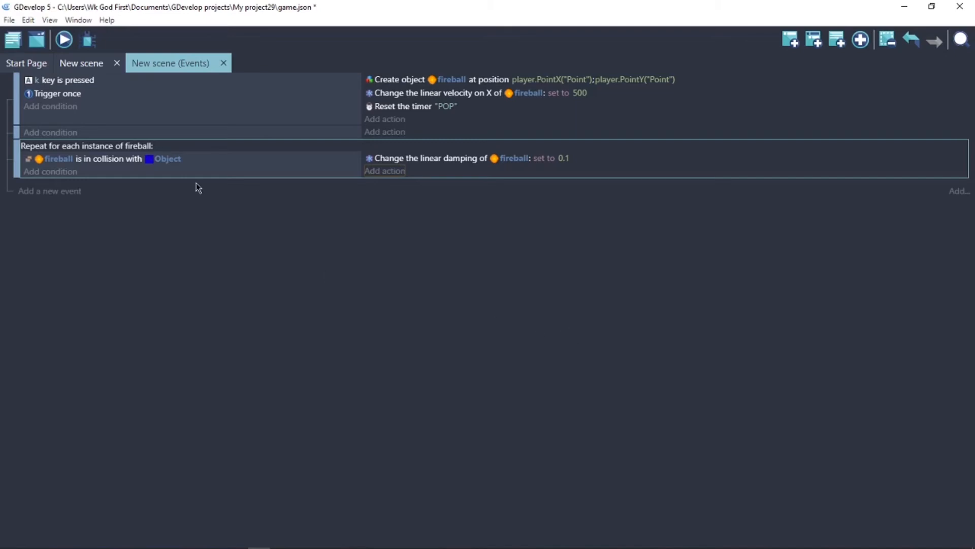
# - Add an event at the end with a Value of a scene timer condition for timer "POP" at 0.9 seconds
pyautogui.click(72, 193)
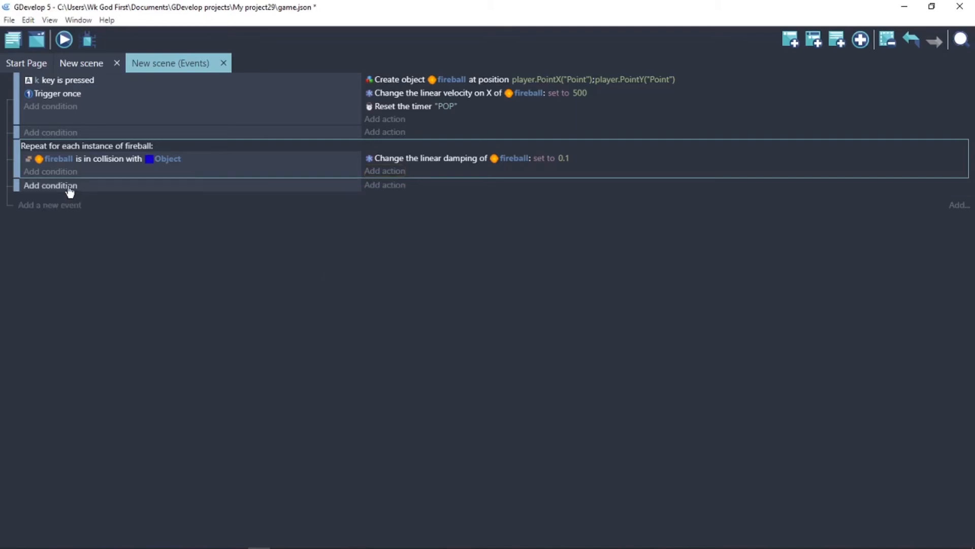
pyautogui.click(68, 186)
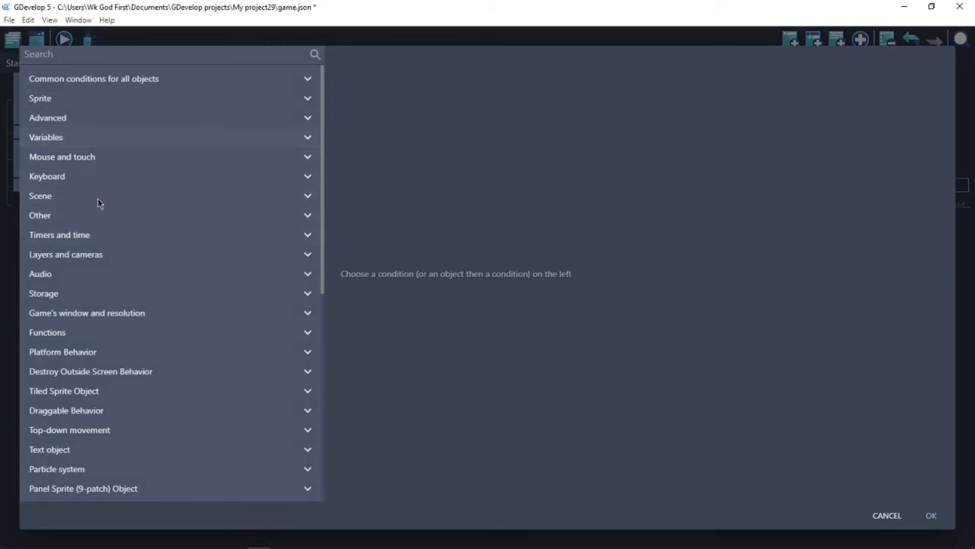
pyautogui.click(98, 241)
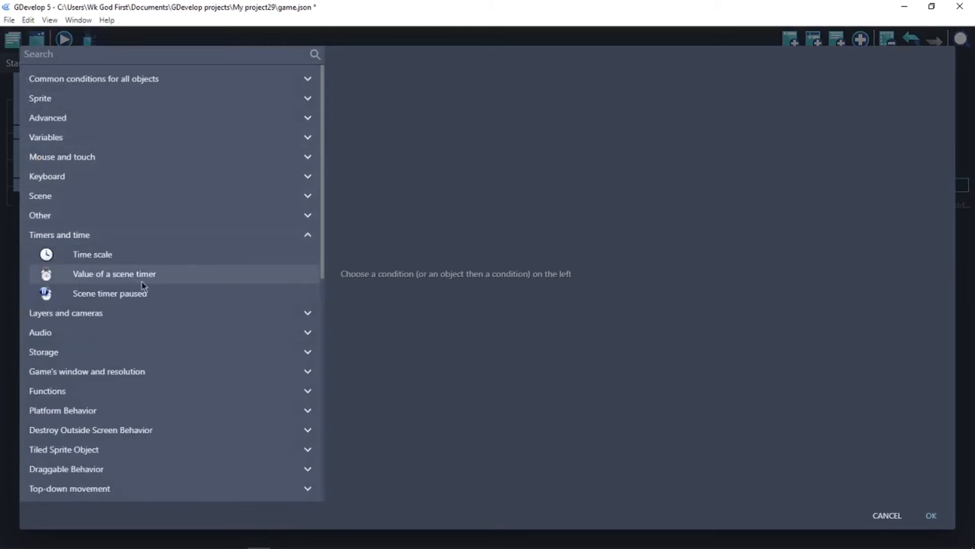
pyautogui.click(129, 280)
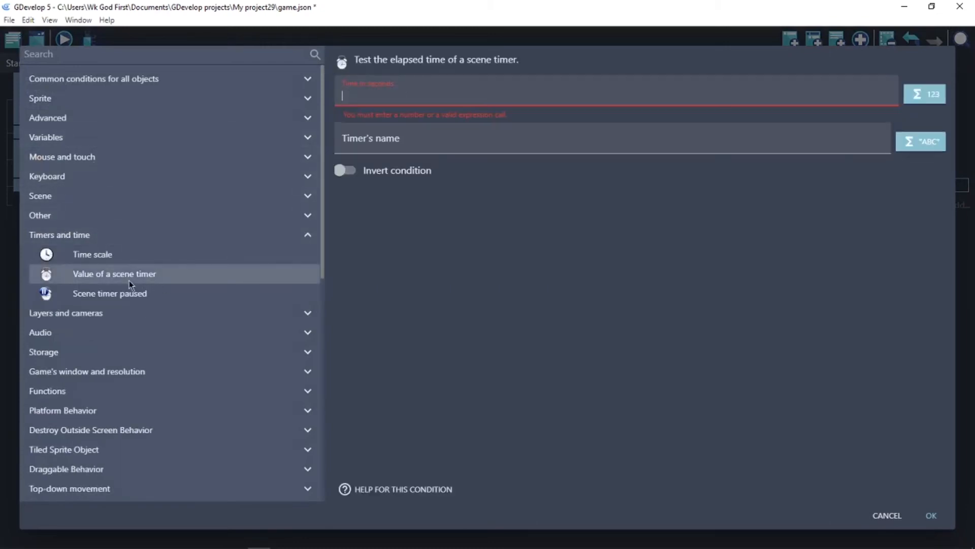
pyautogui.click(395, 99)
pyautogui.write('0.9')
pyautogui.click(394, 131)
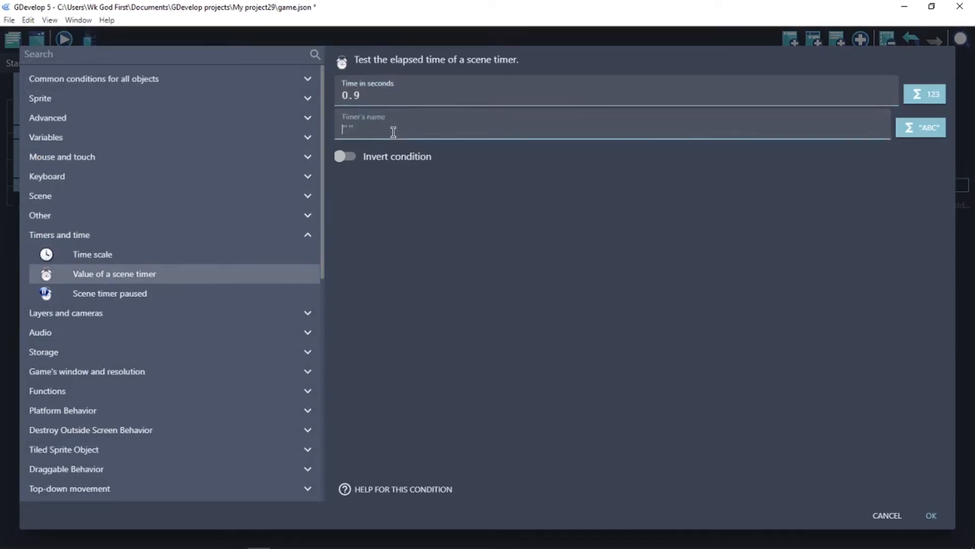
pyautogui.write('"')
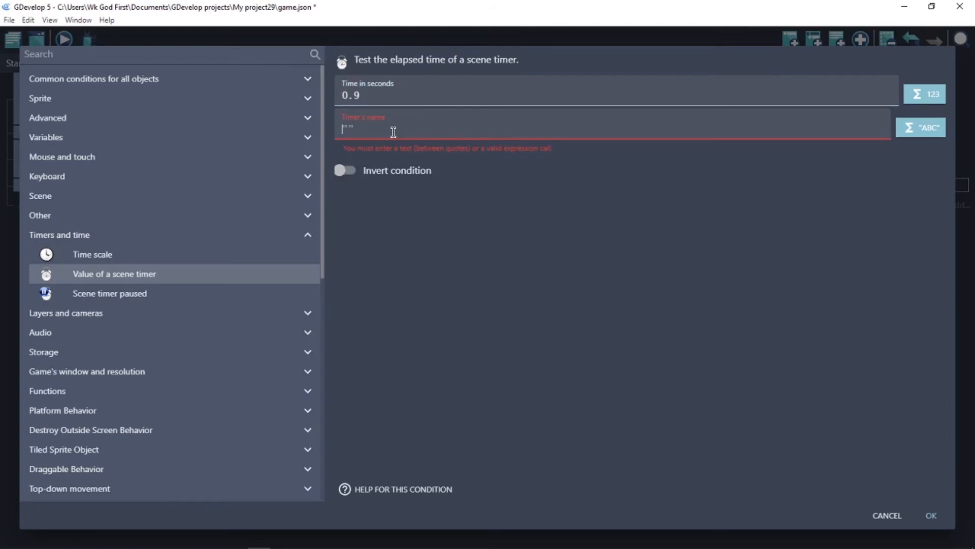
pyautogui.write('"POP"')
pyautogui.click(931, 515)
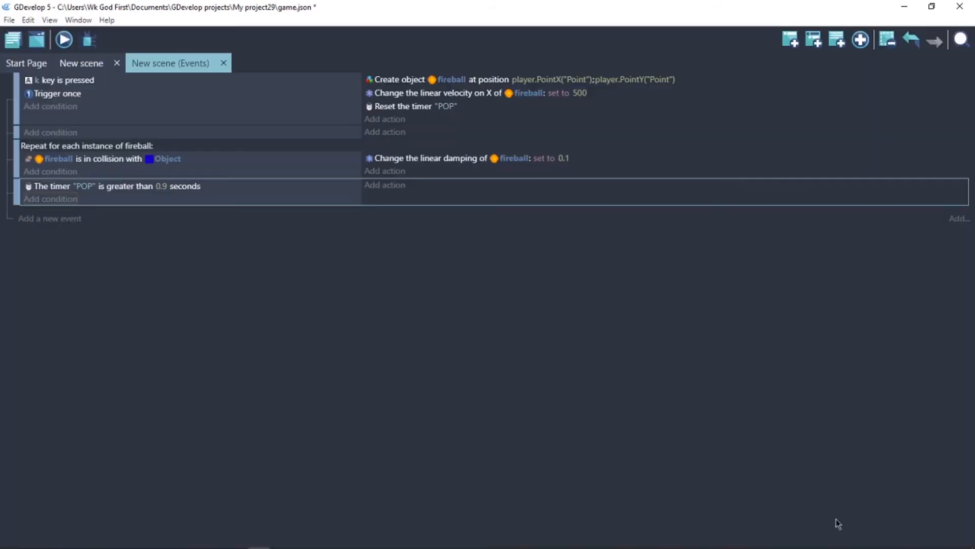
# - Add a Delete an object action for fireball to the "POP" timer event
pyautogui.click(395, 186)
pyautogui.click(77, 78)
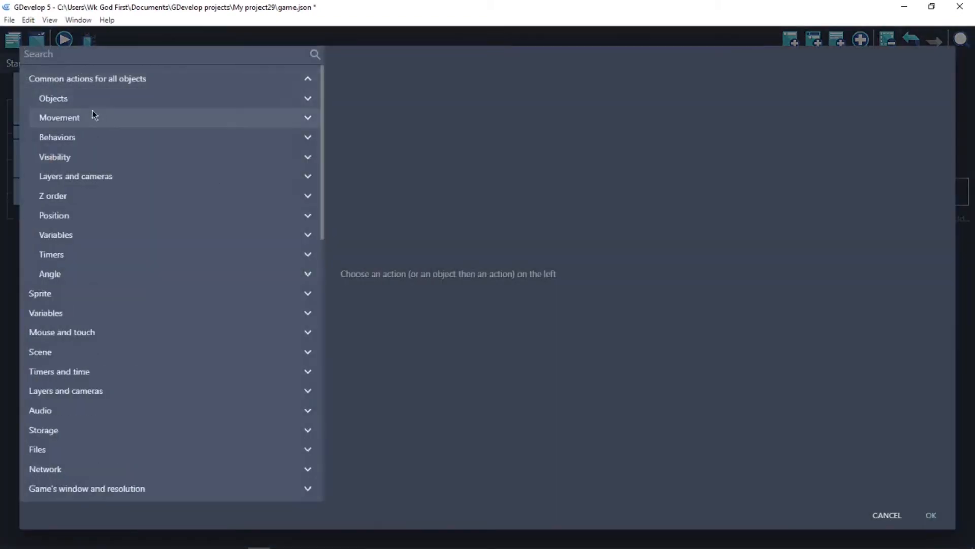
pyautogui.click(56, 98)
pyautogui.click(113, 157)
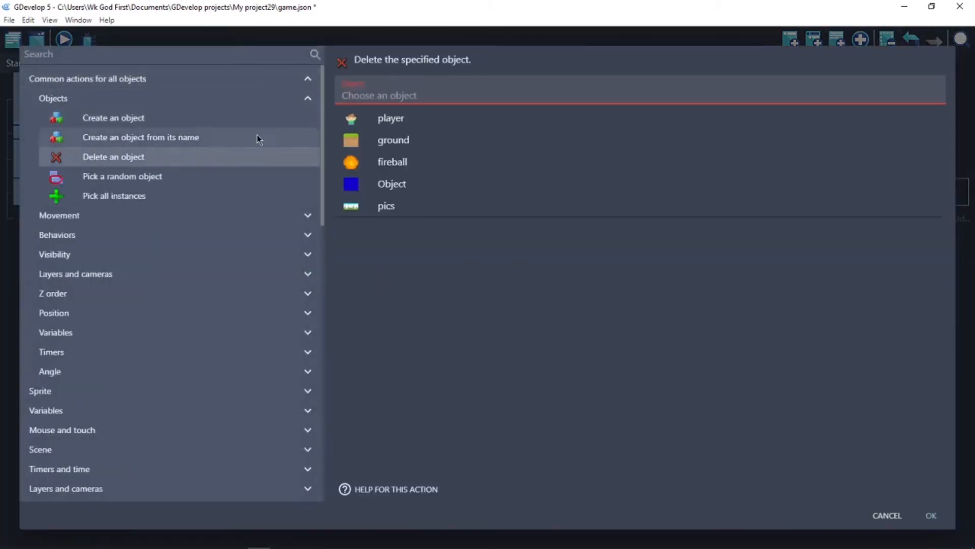
pyautogui.click(394, 166)
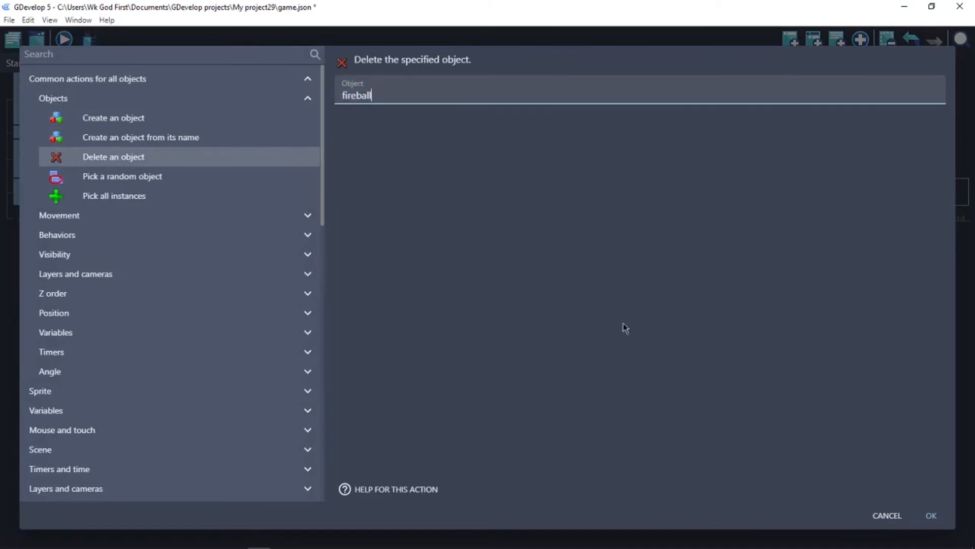
pyautogui.click(932, 516)
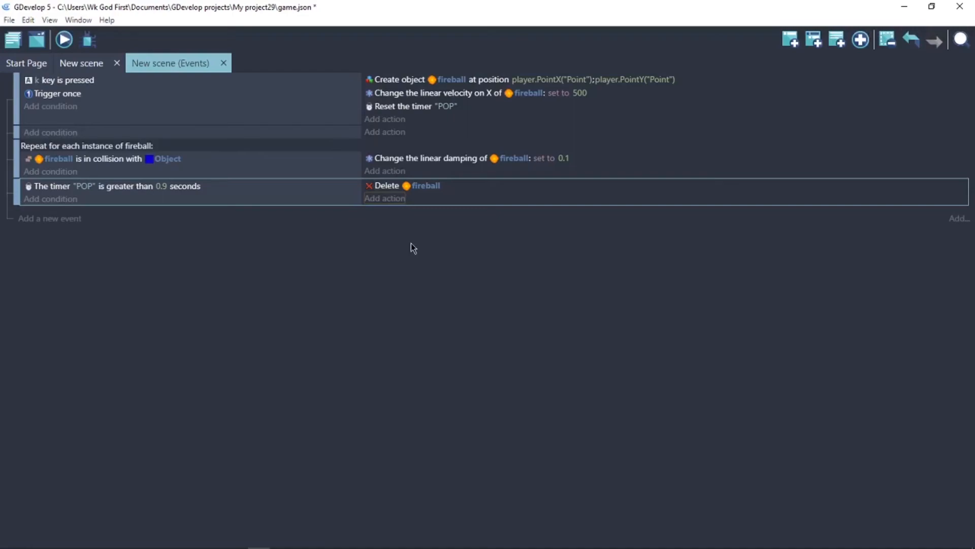
# - Preview the game, test shooting fireballs repeatedly with k, including with a jump, and close the preview
pyautogui.hotkey('ctrl', 's')
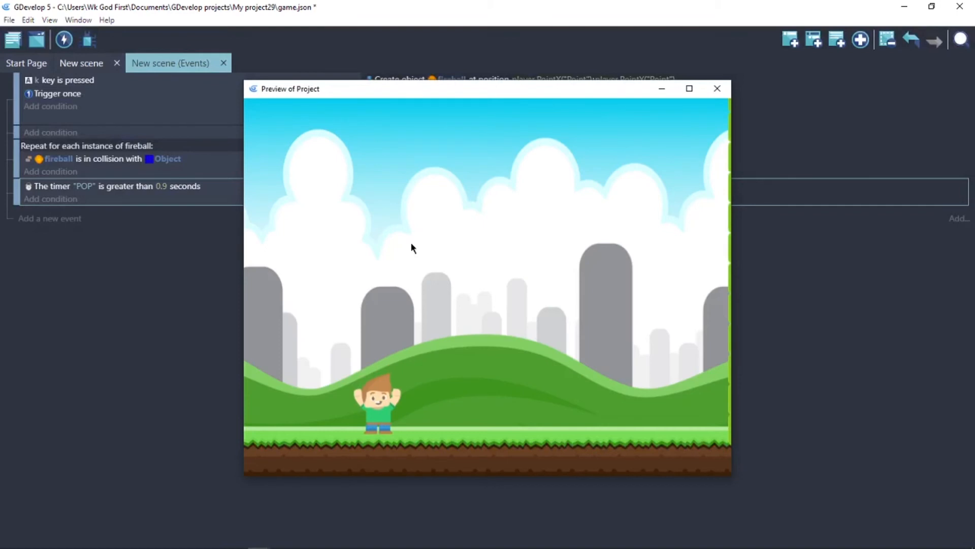
pyautogui.press('k')
pyautogui.press('k')
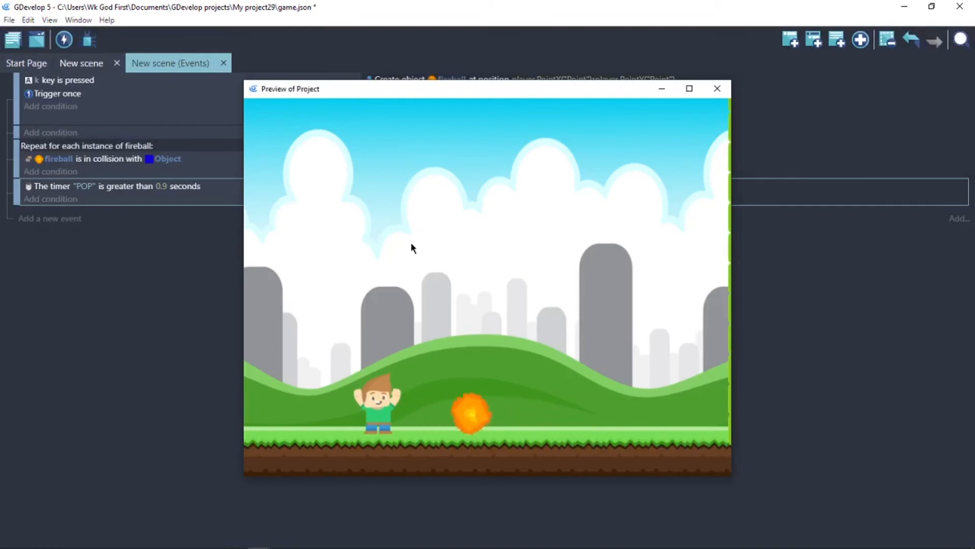
pyautogui.press('k')
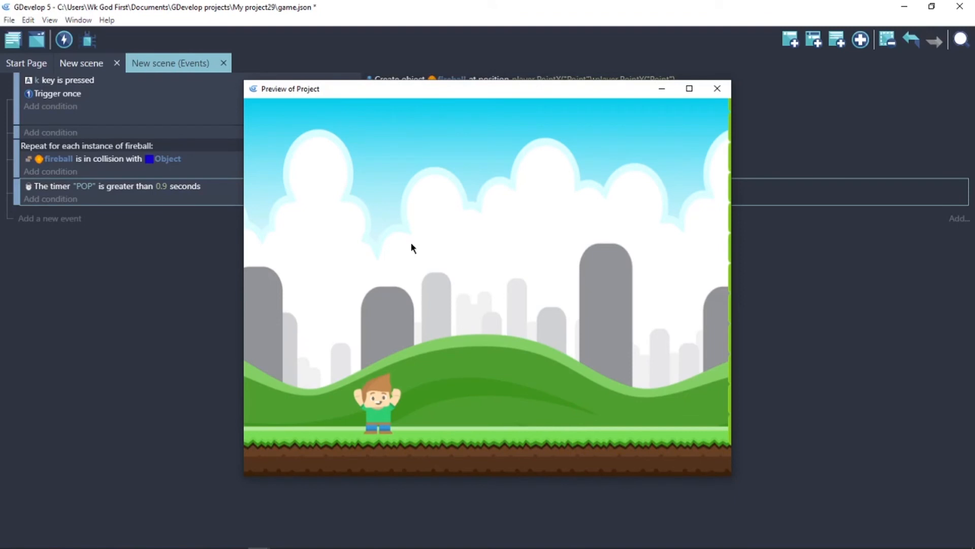
pyautogui.press('k')
pyautogui.press('space')
pyautogui.press('k')
pyautogui.click(718, 89)
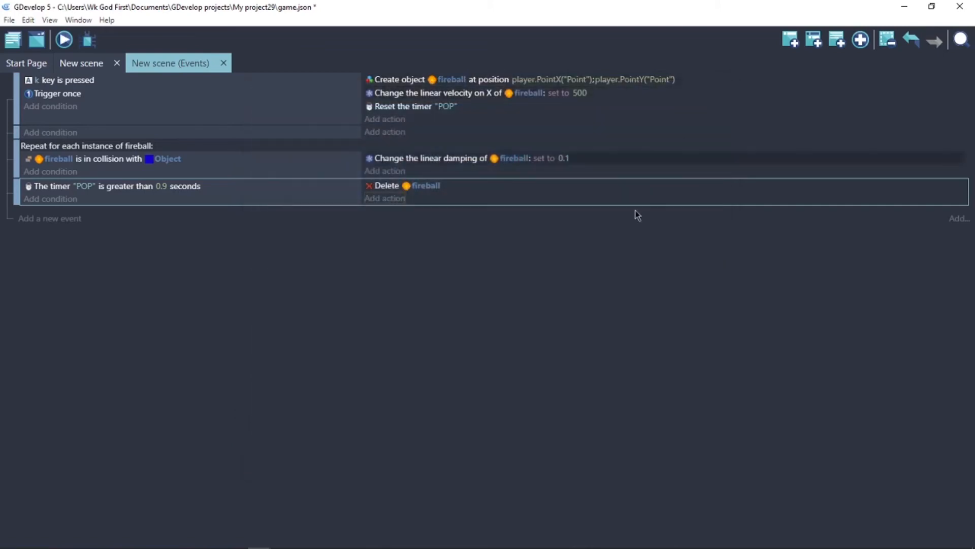
# - Change the "POP" scene timer condition to the object condition Value of a timer, with fireball as its object
pyautogui.doubleClick(143, 193)
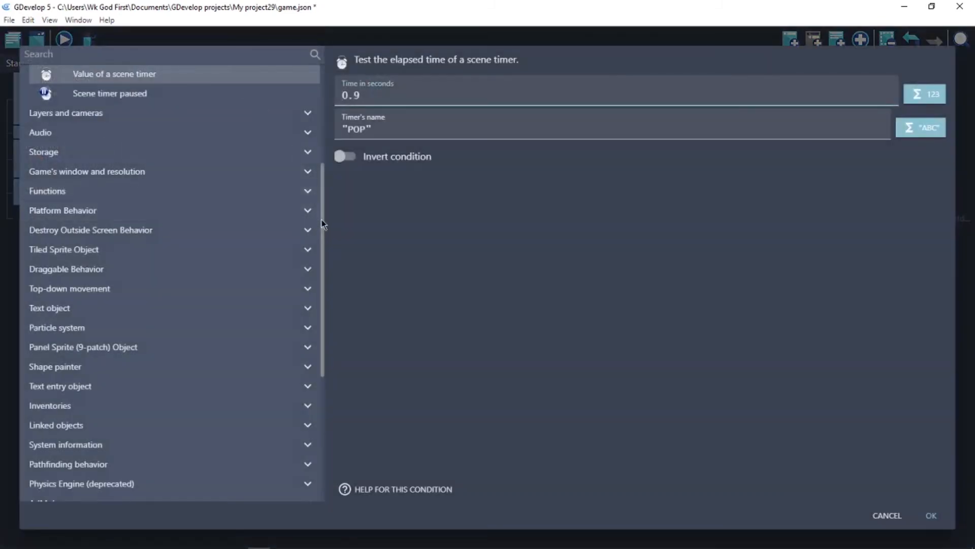
pyautogui.moveTo(322, 220); pyautogui.dragTo(321, 43)
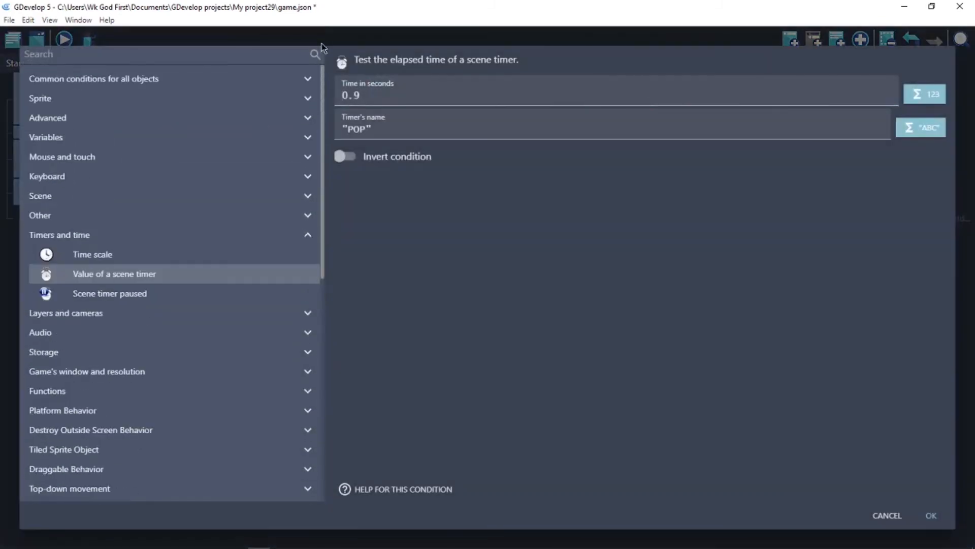
pyautogui.click(176, 77)
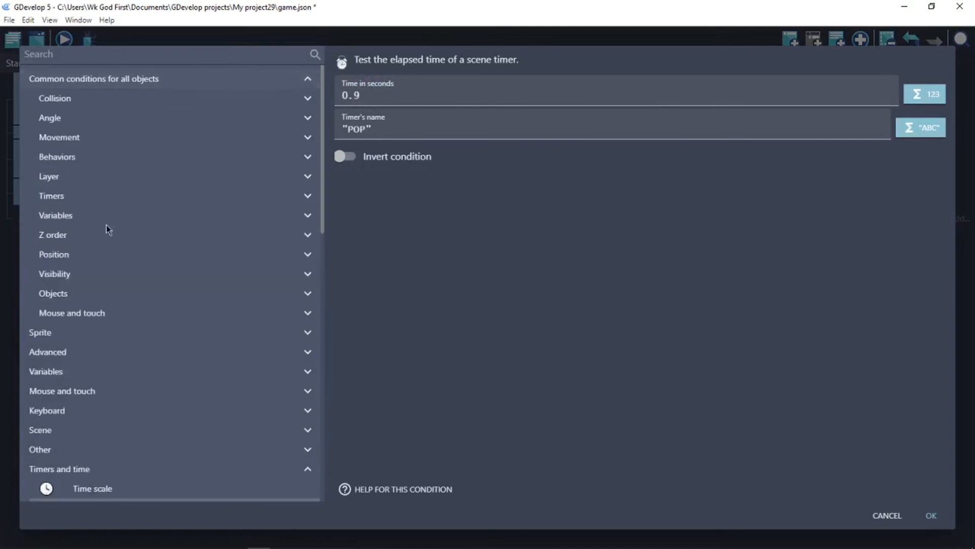
pyautogui.click(78, 186)
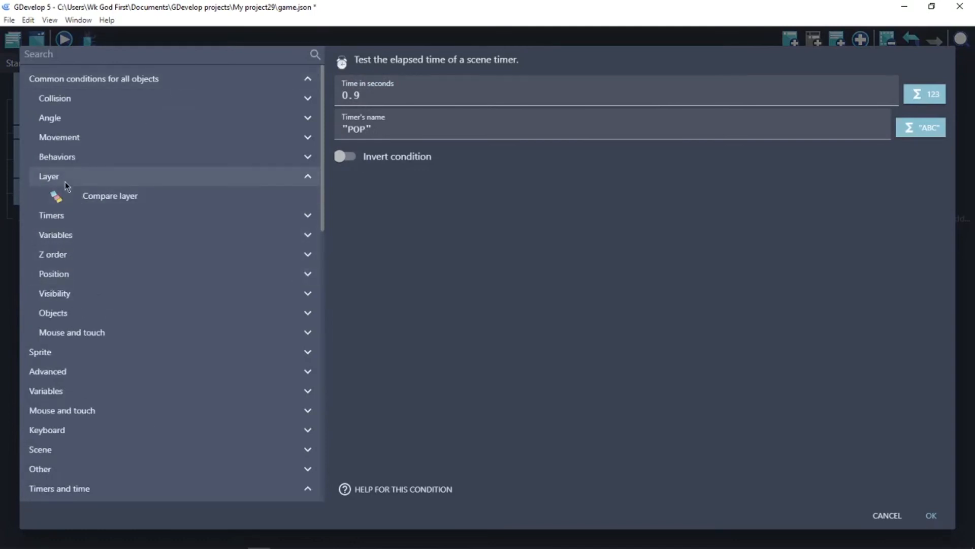
pyautogui.click(65, 182)
pyautogui.click(70, 203)
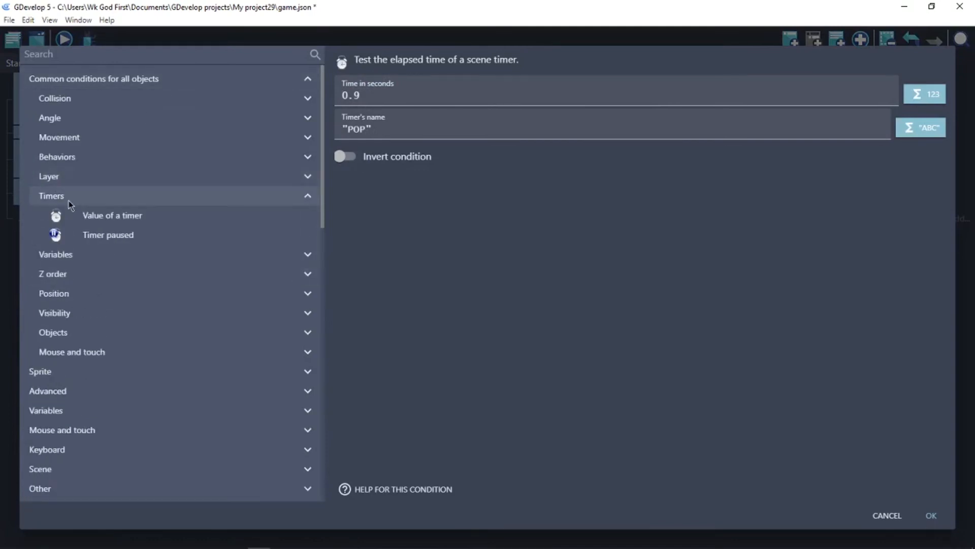
pyautogui.click(96, 219)
pyautogui.click(364, 161)
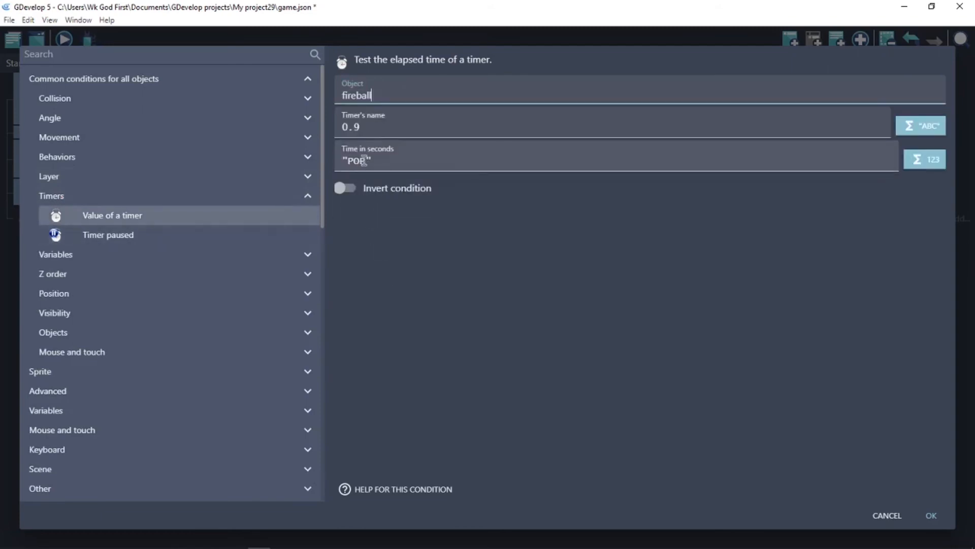
# - Set the fireball timer condition's timer name to "POP" and its time to 0.9 seconds
pyautogui.click(383, 122)
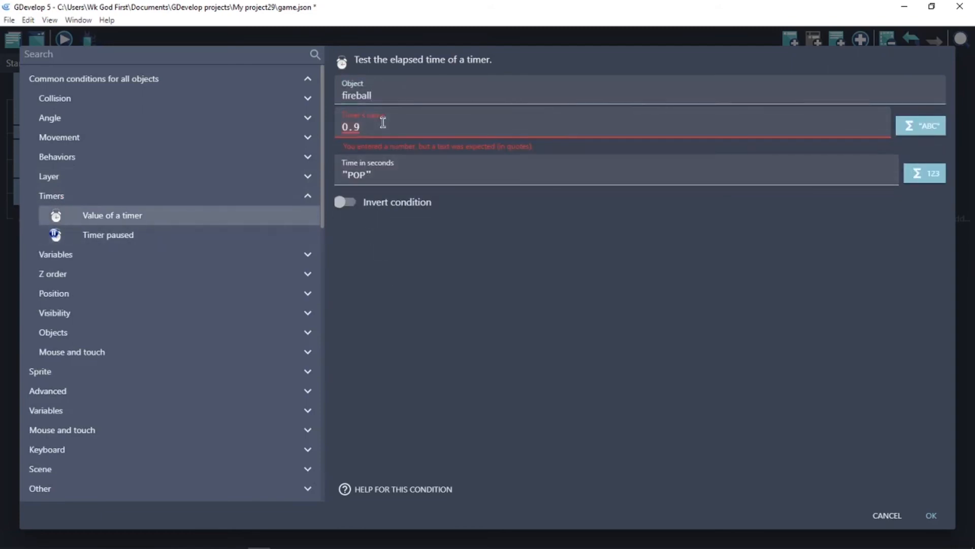
pyautogui.press('BackSpace')
pyautogui.press('BackSpace')
pyautogui.write('"POP')
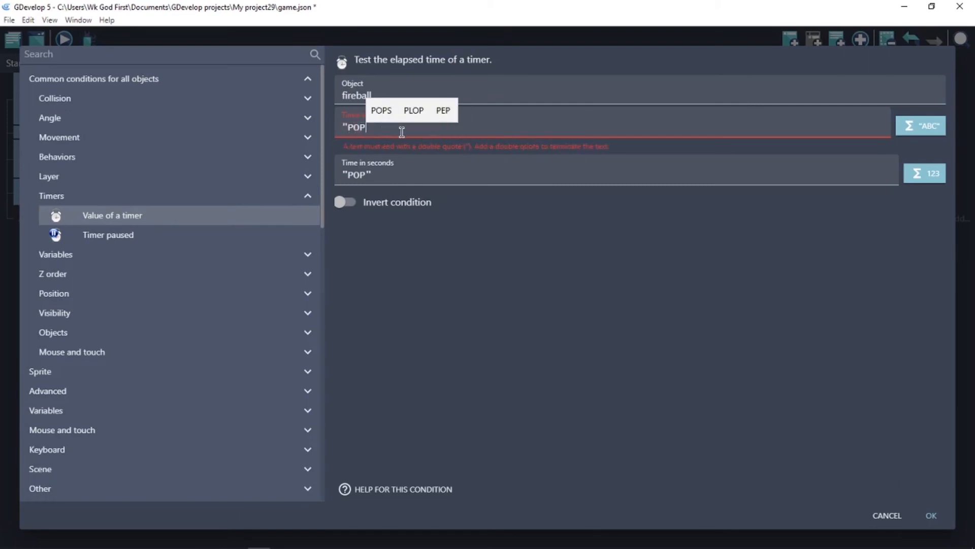
pyautogui.write('"')
pyautogui.click(399, 161)
pyautogui.press('BackSpace')
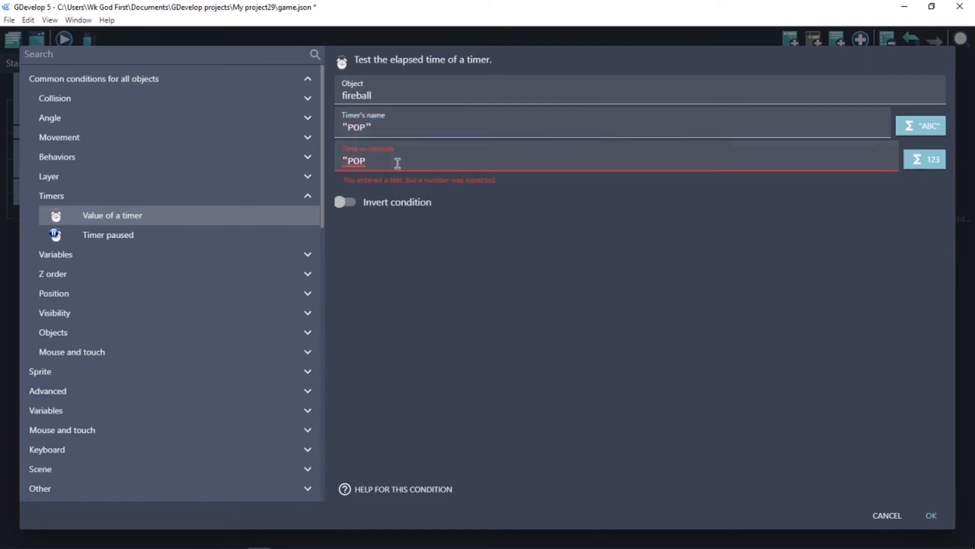
pyautogui.press('BackSpace')
pyautogui.press('BackSpace')
pyautogui.press('BackSpace')
pyautogui.press('BackSpace')
pyautogui.write('0.9')
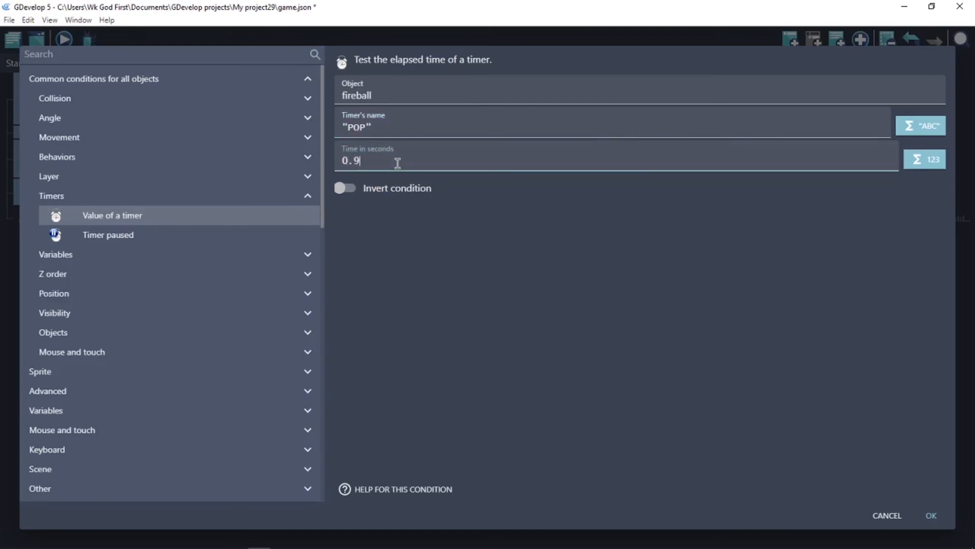
pyautogui.click(930, 516)
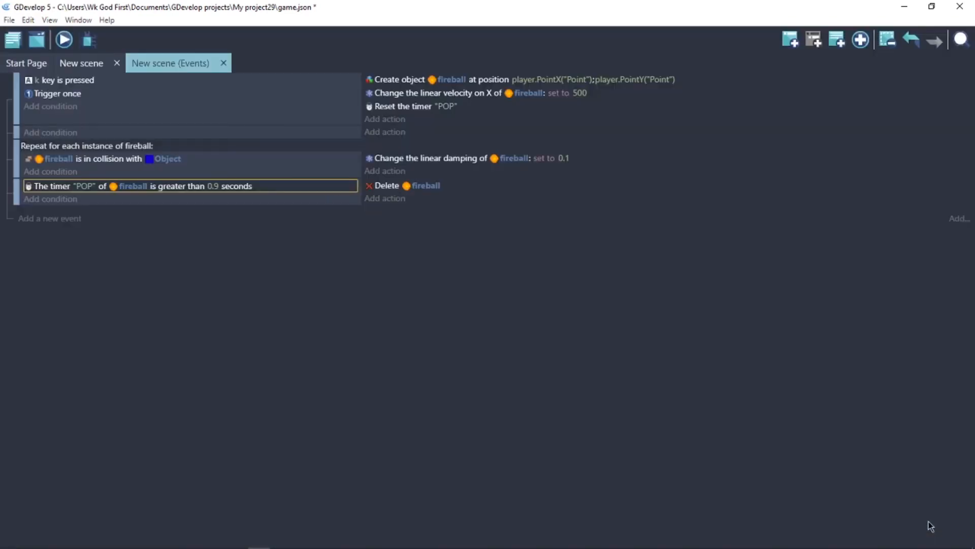
# - Replace the "POP" scene timer reset with the object action Start (or reset) a timer, using fireball and timer name "POP"
pyautogui.doubleClick(407, 106)
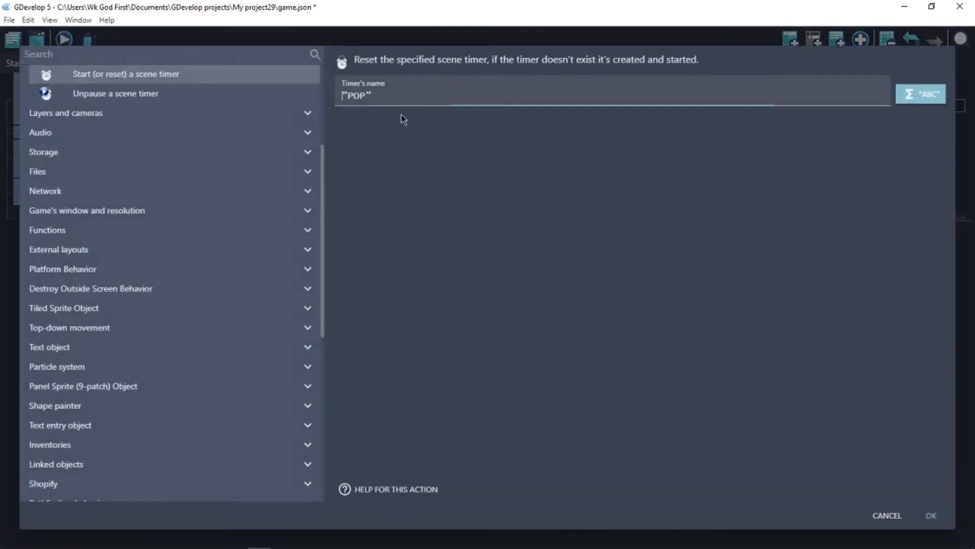
pyautogui.scroll(4, 322, 169)
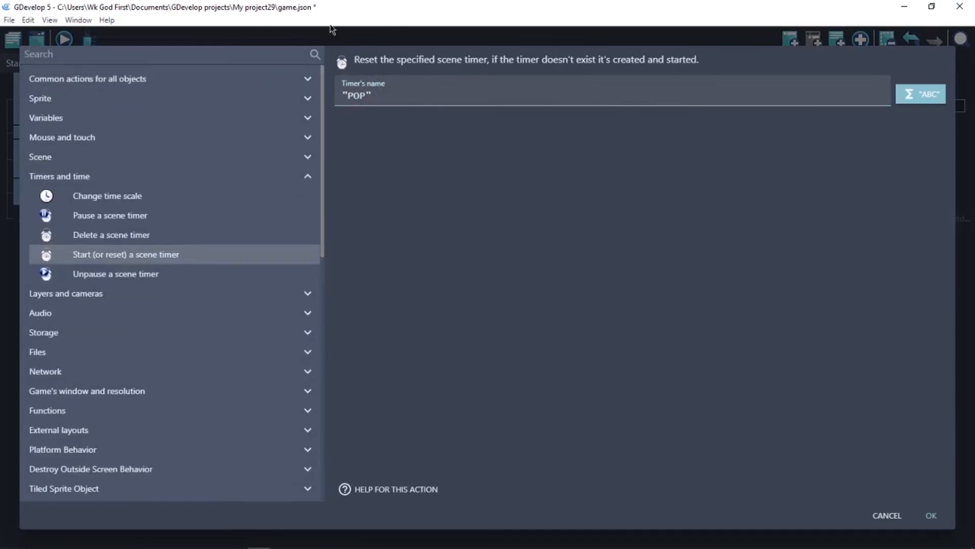
pyautogui.click(147, 78)
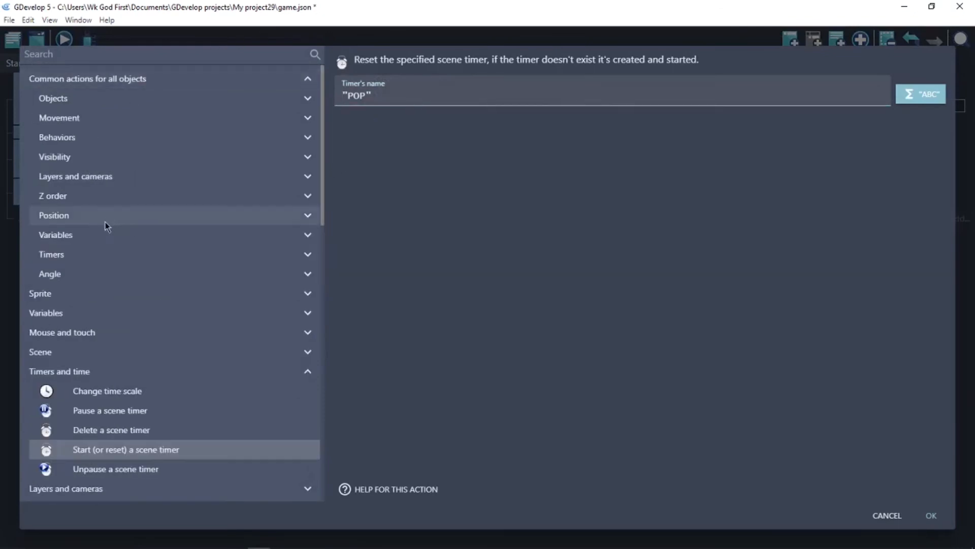
pyautogui.click(75, 254)
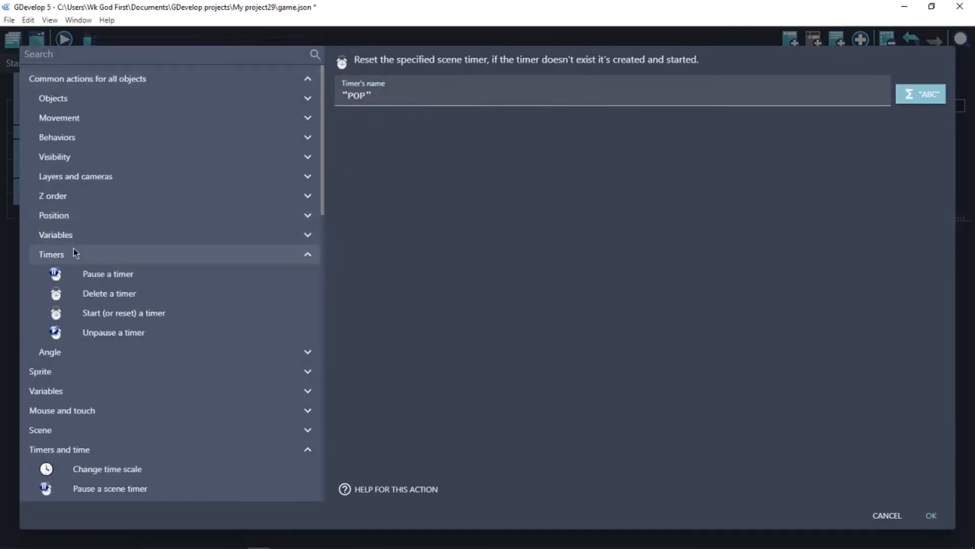
pyautogui.click(123, 315)
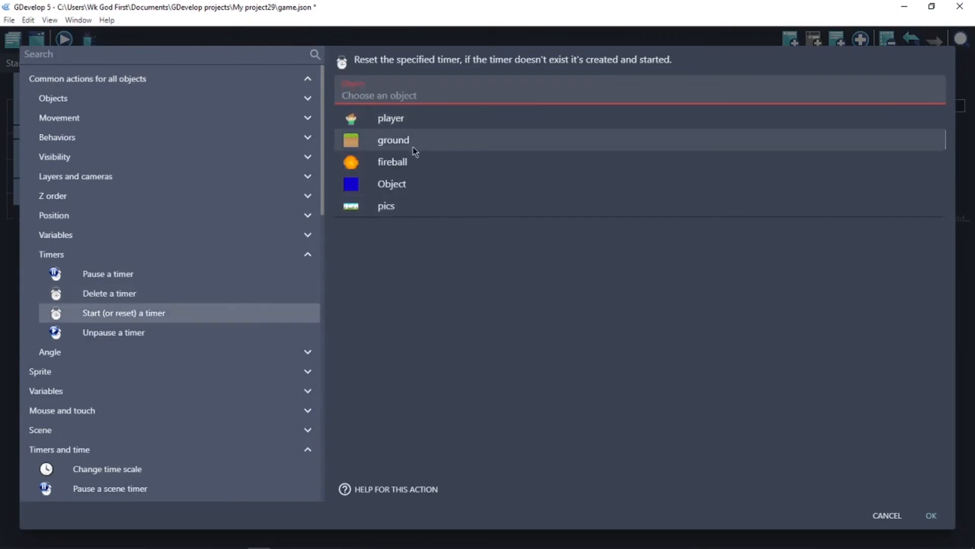
pyautogui.click(416, 161)
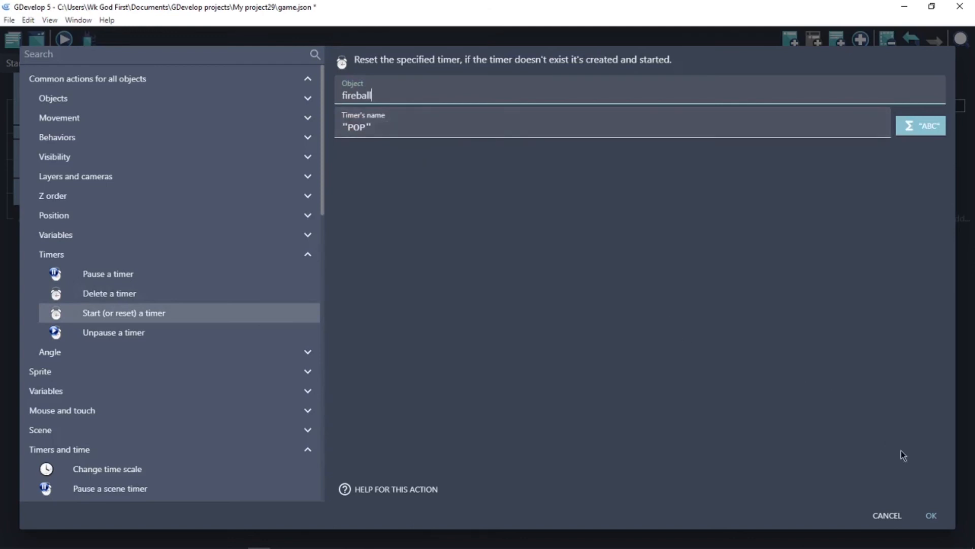
pyautogui.click(932, 516)
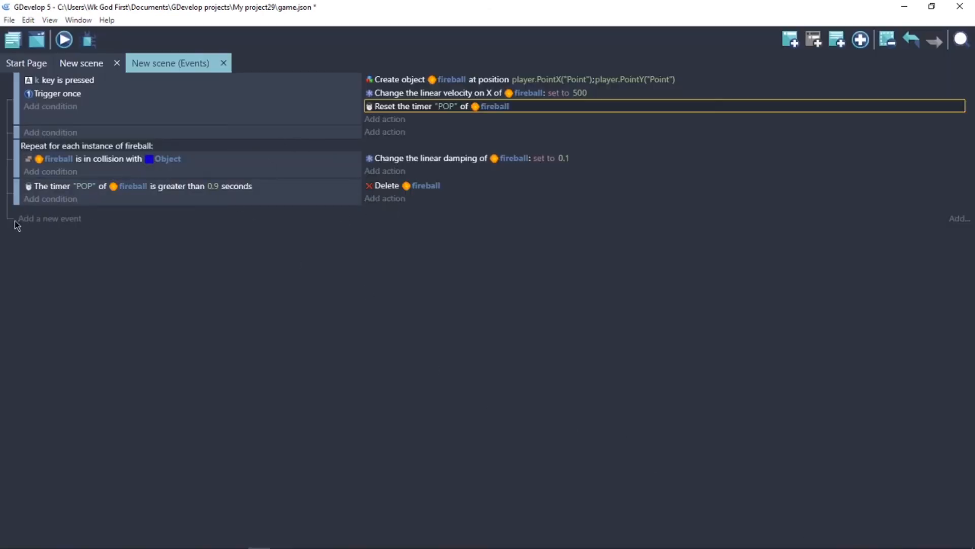
# - Add a new event without conditions that sets the fireball's height to 28 and its width to 30
pyautogui.click(39, 220)
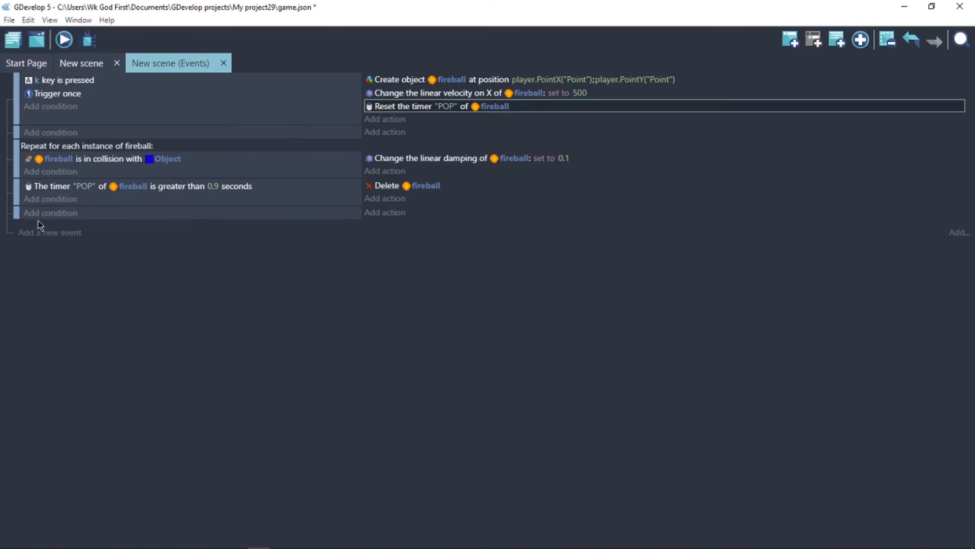
pyautogui.click(391, 217)
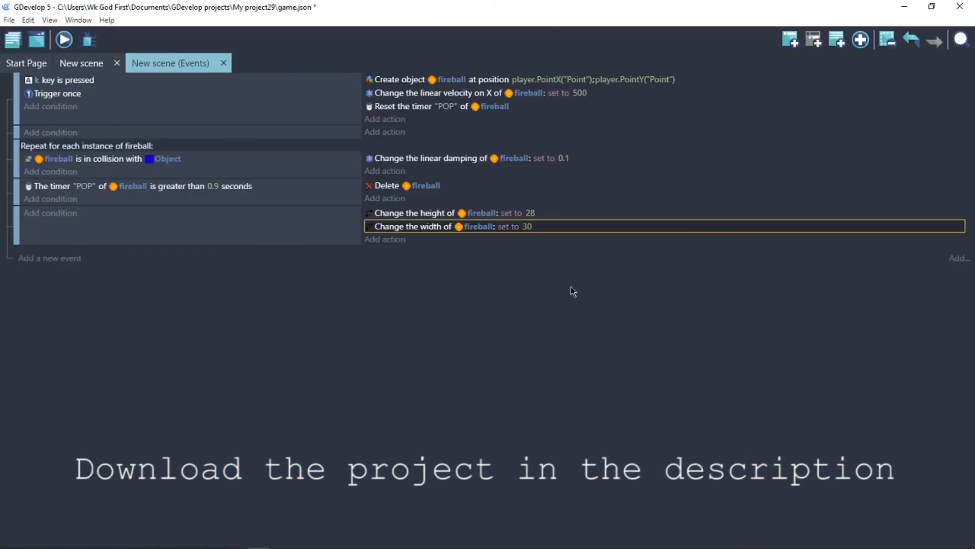
# - Preview the game, test shooting fireballs with k both standing and while jumping, and close the preview
pyautogui.press('F5')
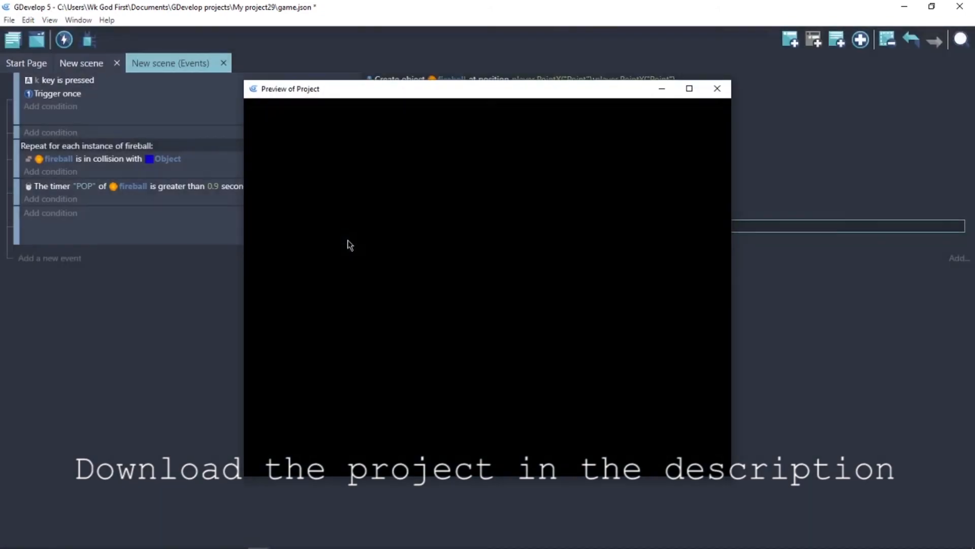
pyautogui.press('k')
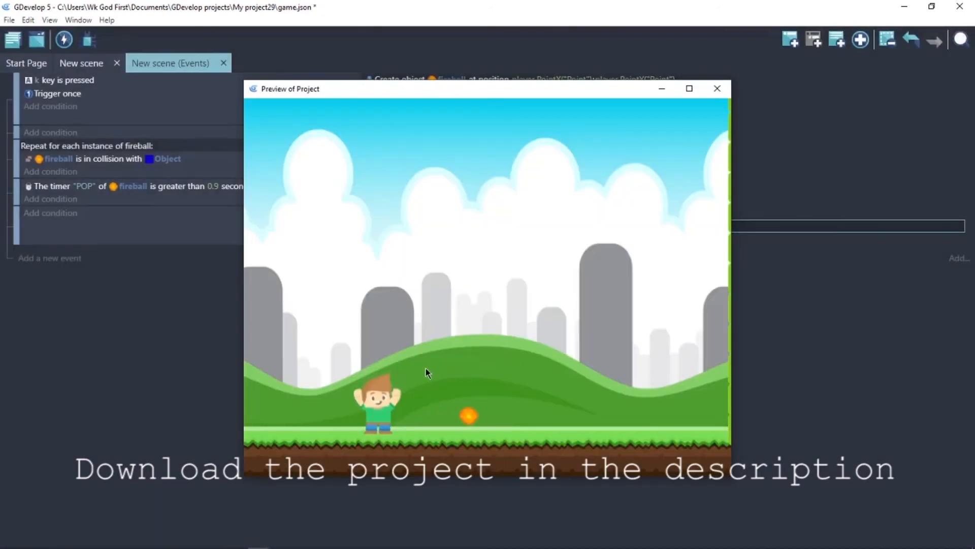
pyautogui.press('k')
pyautogui.press('k')
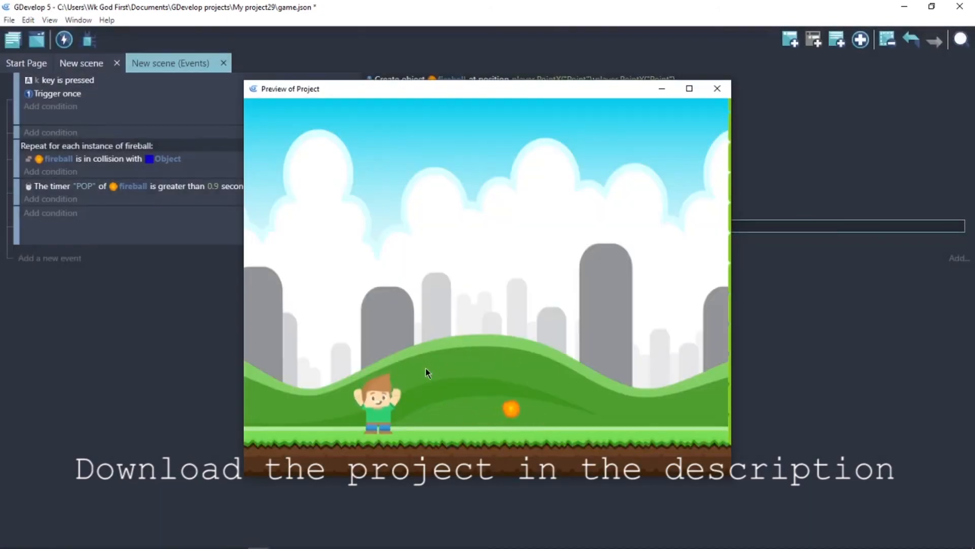
pyautogui.press('k')
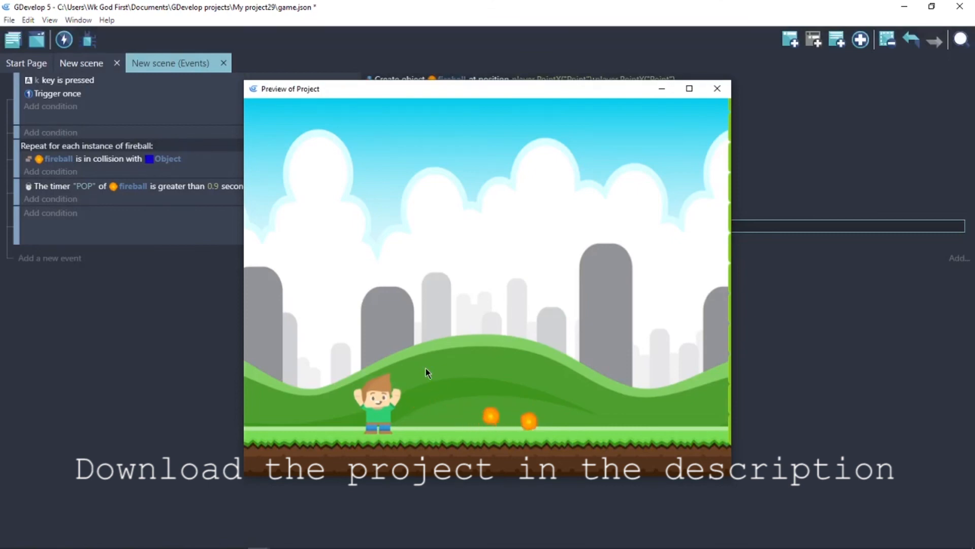
pyautogui.press('k')
pyautogui.press('k')
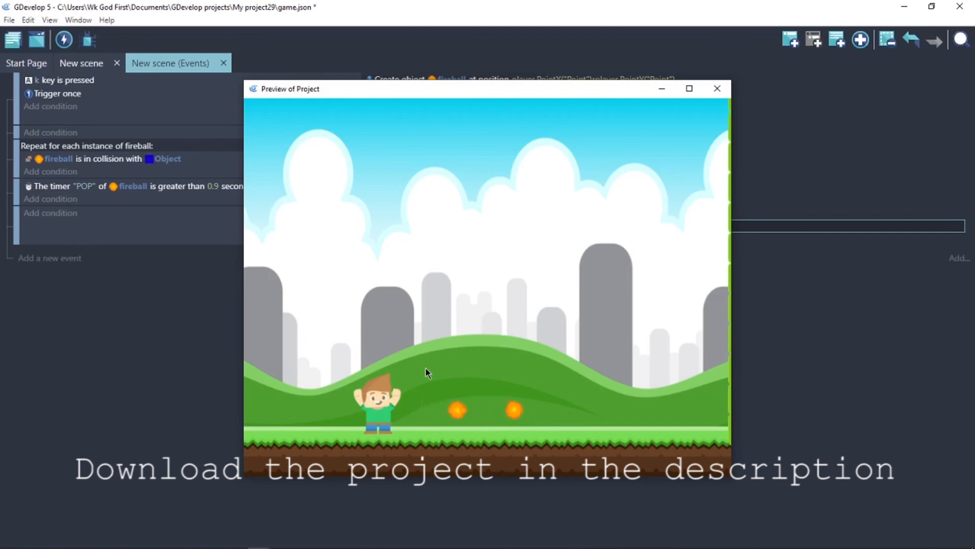
pyautogui.press('space')
pyautogui.press('k')
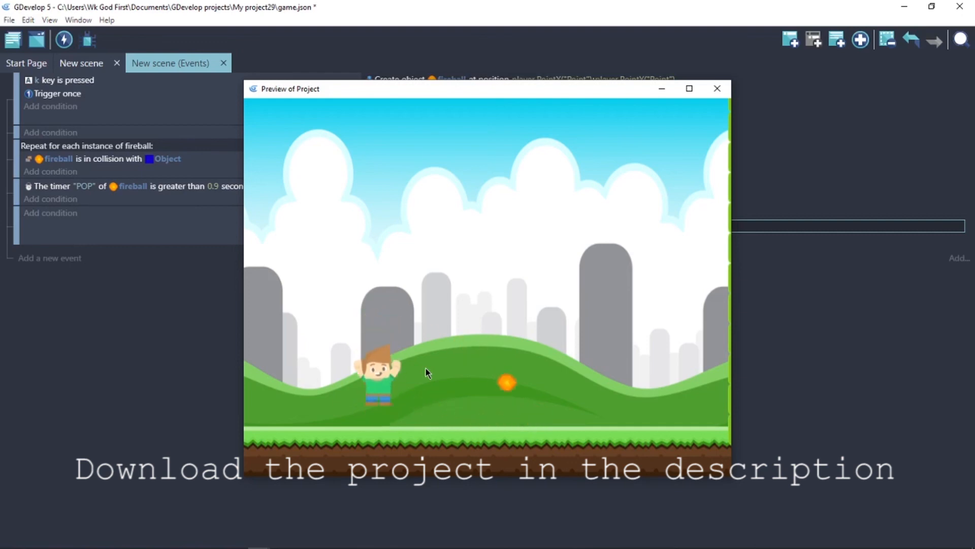
pyautogui.press('space')
pyautogui.press('k')
pyautogui.press('space')
pyautogui.press('k')
pyautogui.press('k')
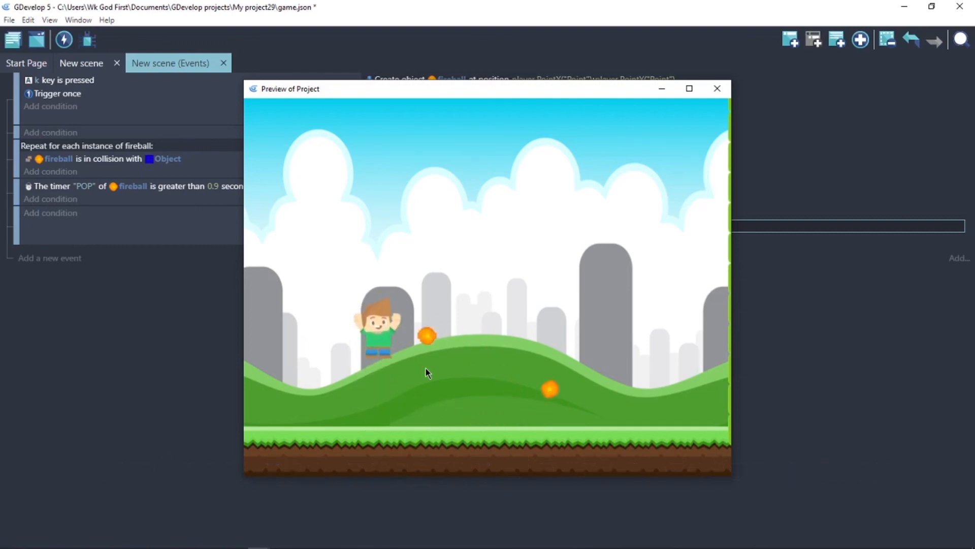
pyautogui.press('space')
pyautogui.press('k')
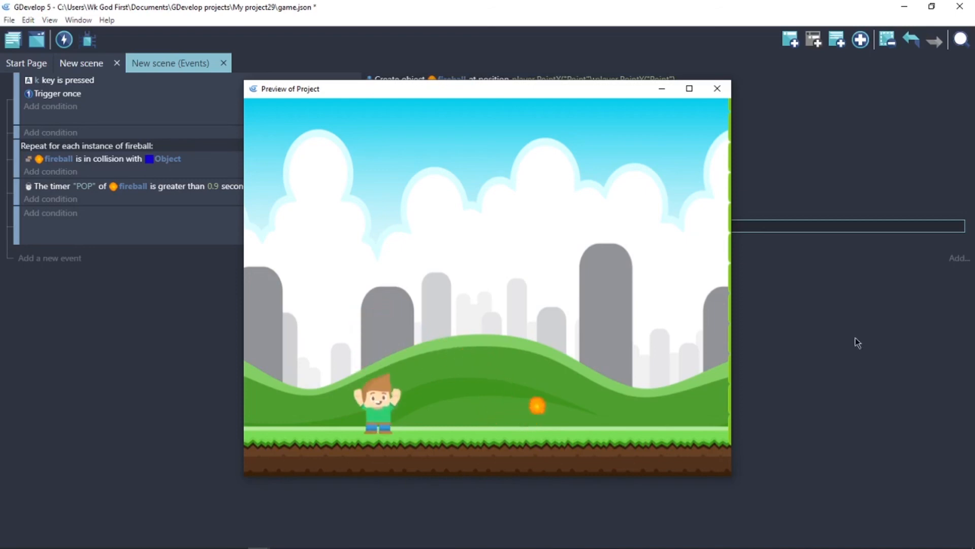
pyautogui.click(717, 89)
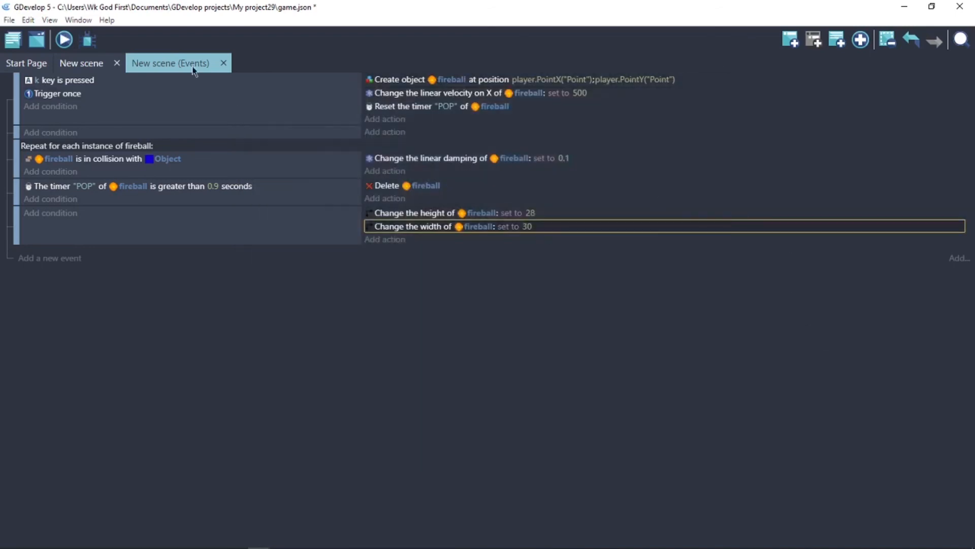
# - Set the time of the fireball's "POP" timer condition to 2 seconds
pyautogui.click(215, 187)
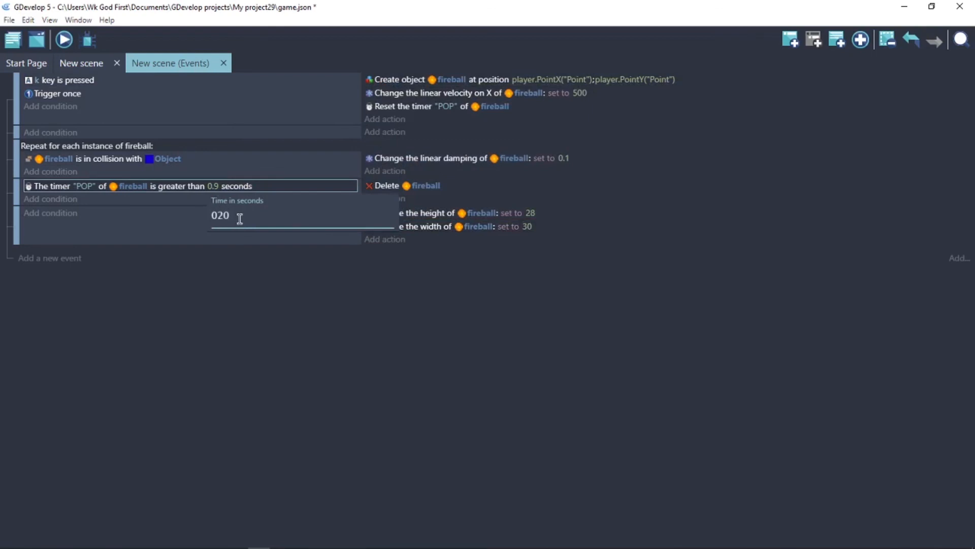
pyautogui.write('2')
pyautogui.click(191, 308)
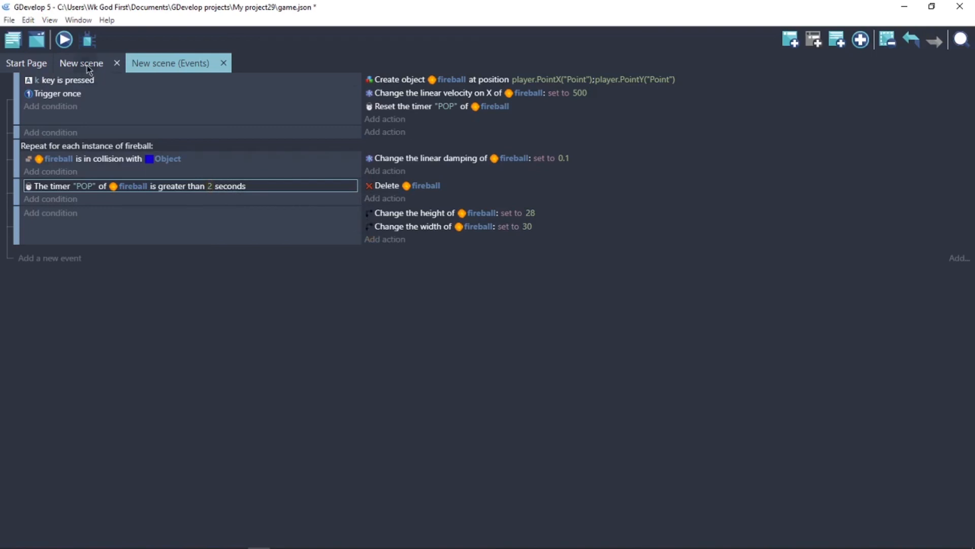
# - In New scene, build a pillar about 64 by 356 from an Object instance and stand the player on it at about X 45, Y 67
pyautogui.click(82, 63)
pyautogui.moveTo(839, 159); pyautogui.dragTo(307, 170)
pyautogui.moveTo(322, 223); pyautogui.dragTo(323, 378)
pyautogui.moveTo(391, 364); pyautogui.dragTo(320, 169)
pyautogui.click(441, 175)
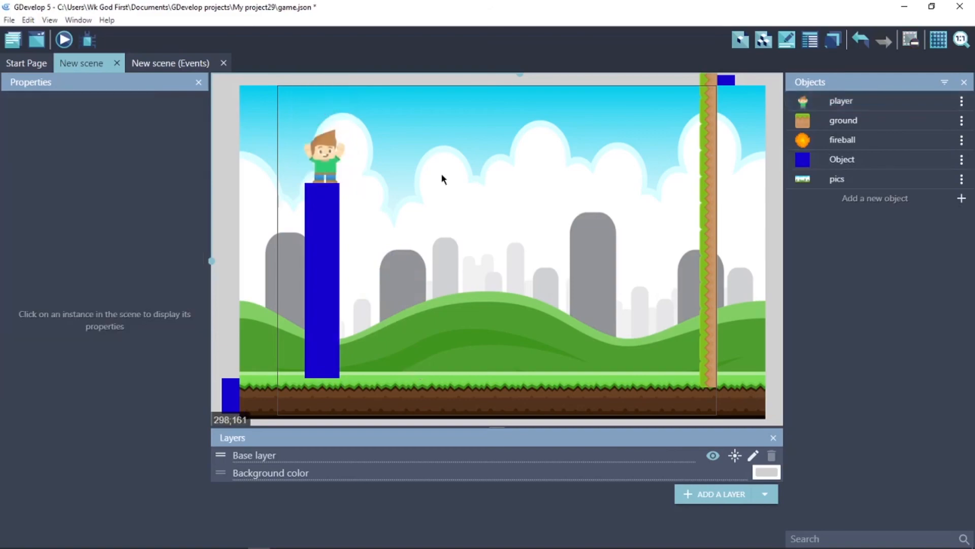
# - Preview the game to test shooting a fireball from the top of the pillar, and close the preview
pyautogui.press('F4')
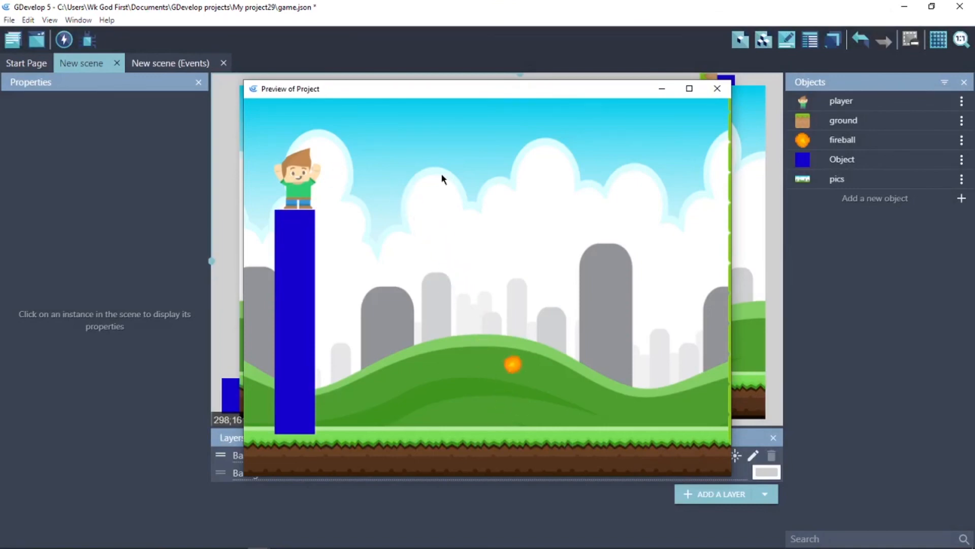
pyautogui.click(717, 88)
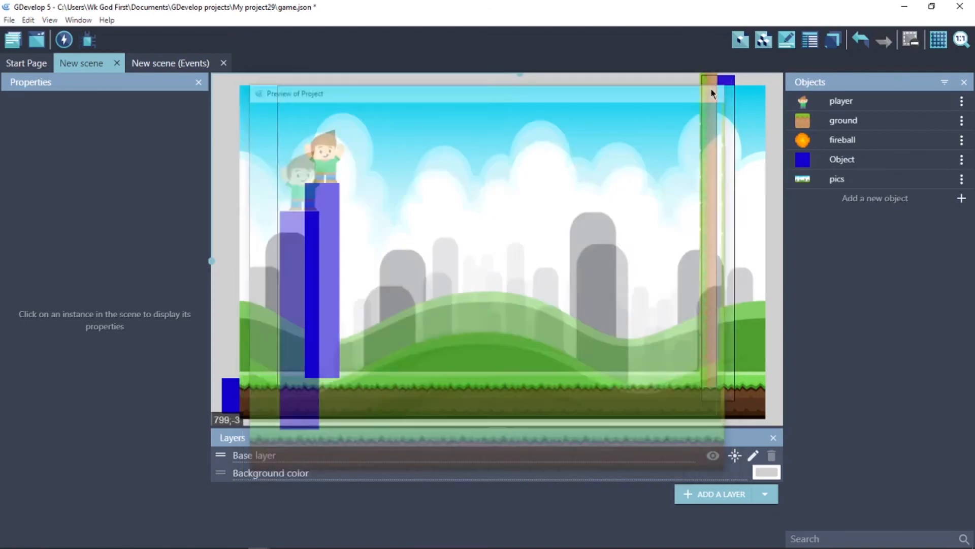
# - Lower the pillar to about X 57, Y 301 and the player to about X 51, Y 170, and check the placement in a preview
pyautogui.moveTo(315, 320); pyautogui.dragTo(321, 389)
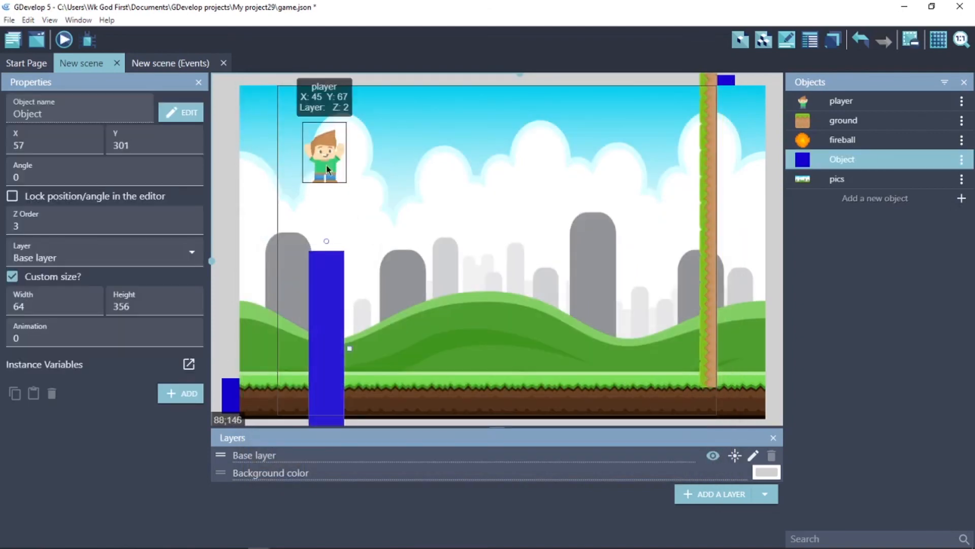
pyautogui.moveTo(328, 166); pyautogui.dragTo(329, 215)
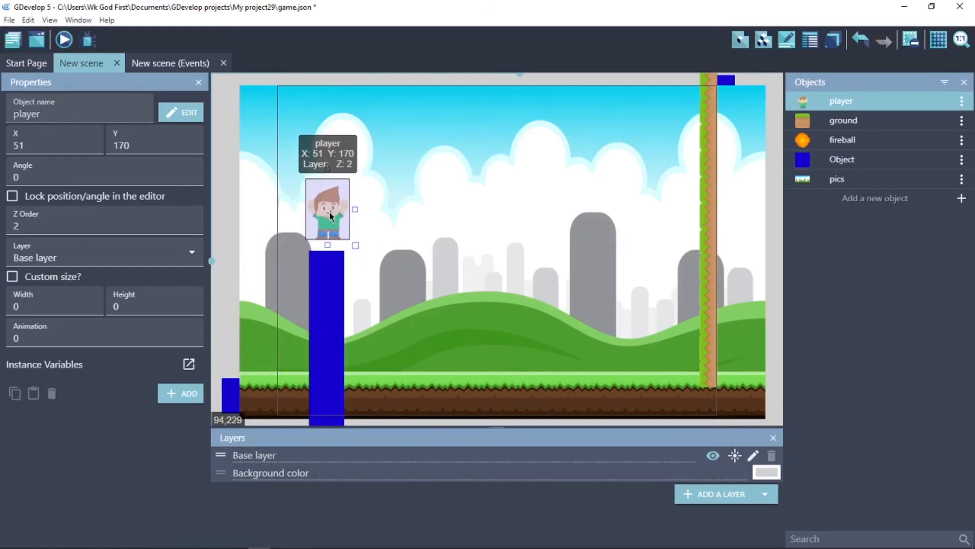
pyautogui.press('F4')
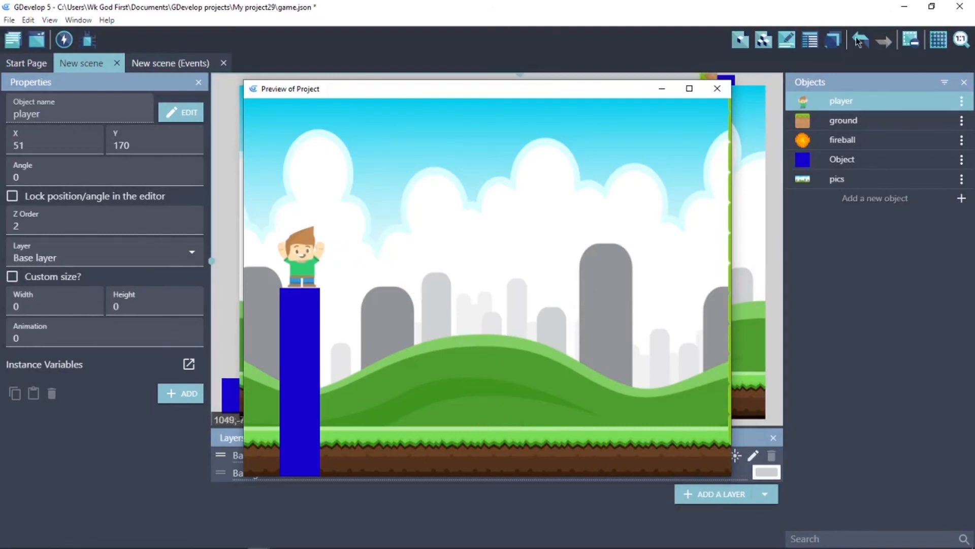
pyautogui.click(724, 94)
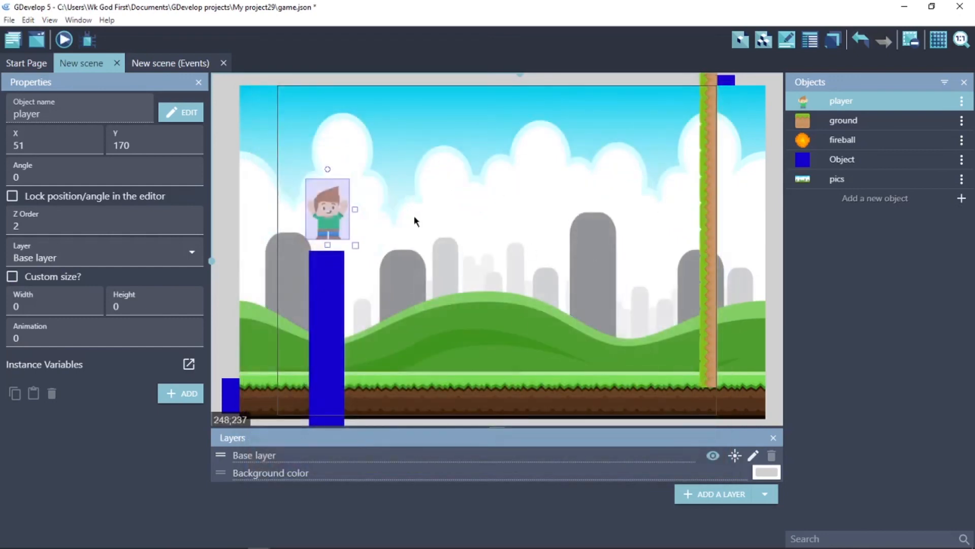